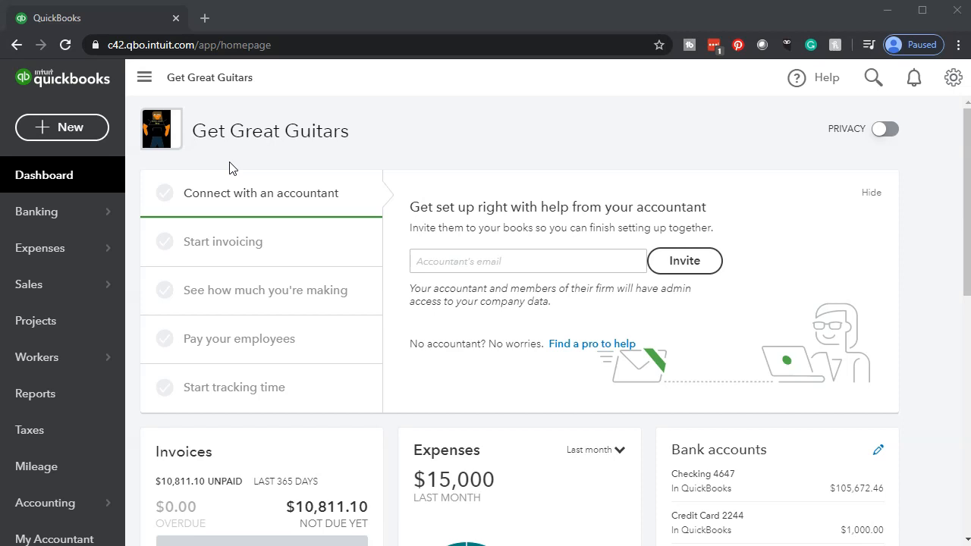
- Start a new sales receipt and choose Music Stuff Store as the customer
{"action": "left_click", "coordinate": [70, 129]}
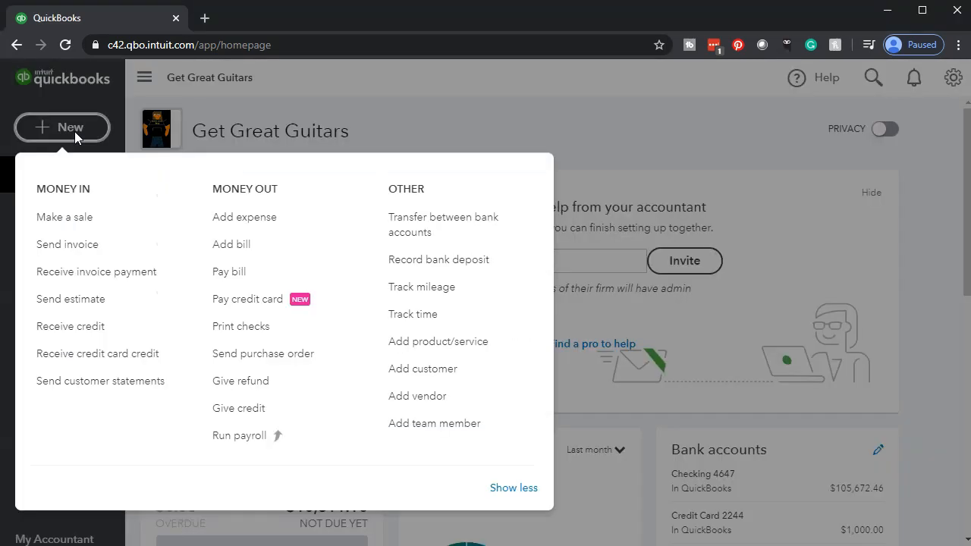
{"action": "left_click", "coordinate": [85, 225]}
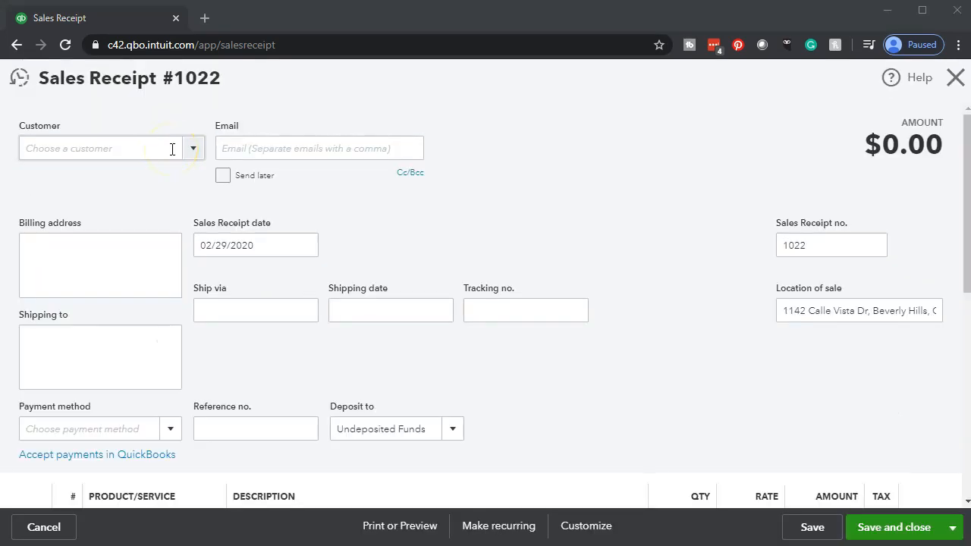
{"action": "left_click", "coordinate": [173, 148]}
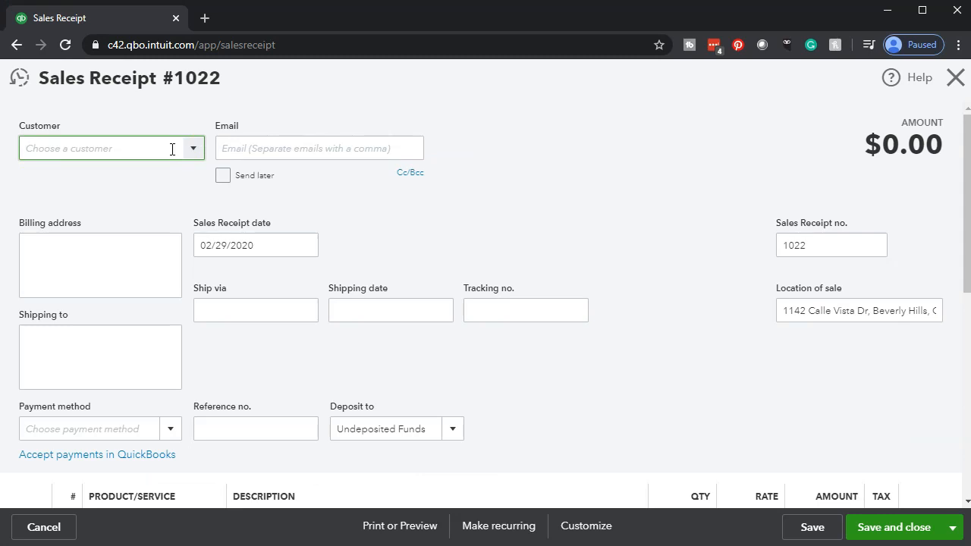
{"action": "type", "text": "mus"}
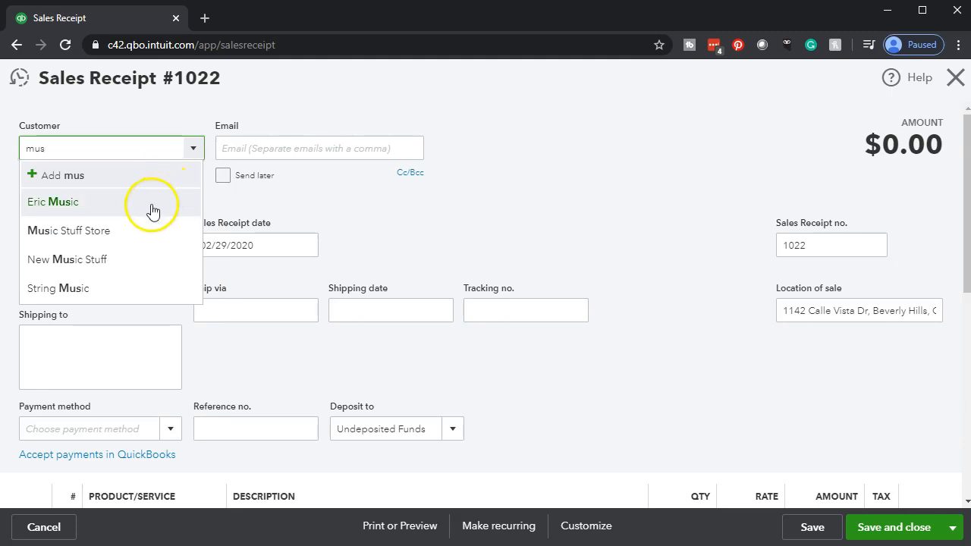
{"action": "left_click", "coordinate": [110, 238]}
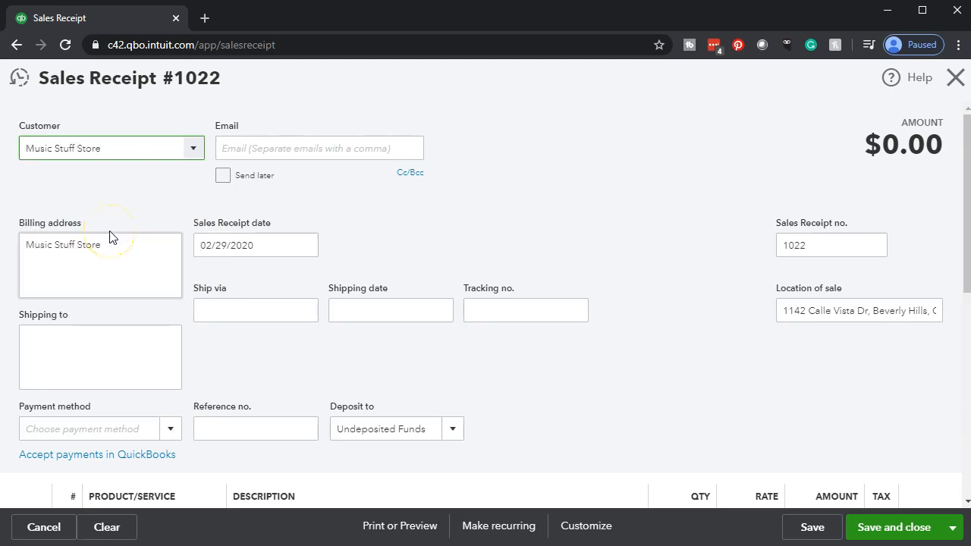
- Set the sales receipt's payment method to Check and enter reference number 7854
{"action": "key", "text": "Tab"}
{"action": "key", "text": "Tab"}
{"action": "key", "text": "Tab"}
{"action": "key", "text": "Tab"}
{"action": "key", "text": "Tab"}
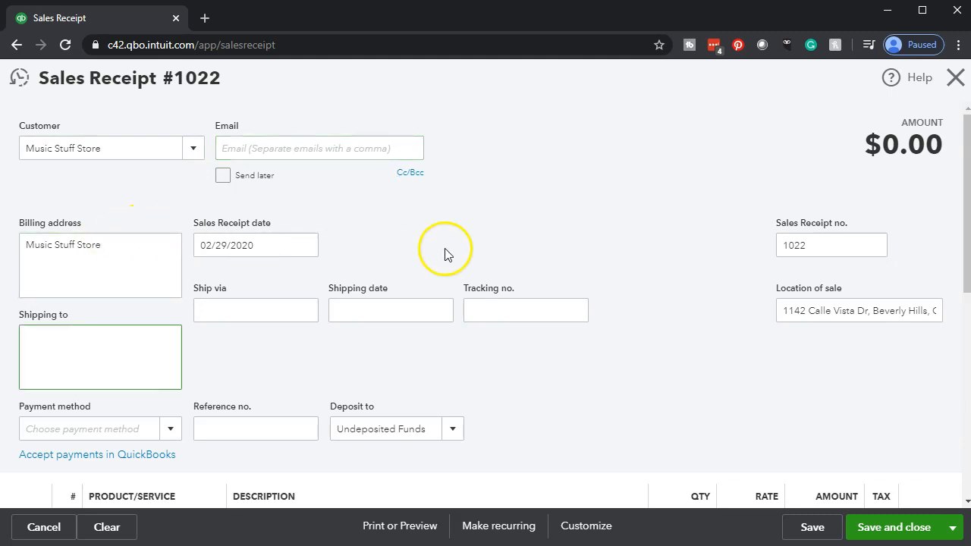
{"action": "scroll", "coordinate": [446, 254], "scroll_direction": "down", "scroll_amount": 1}
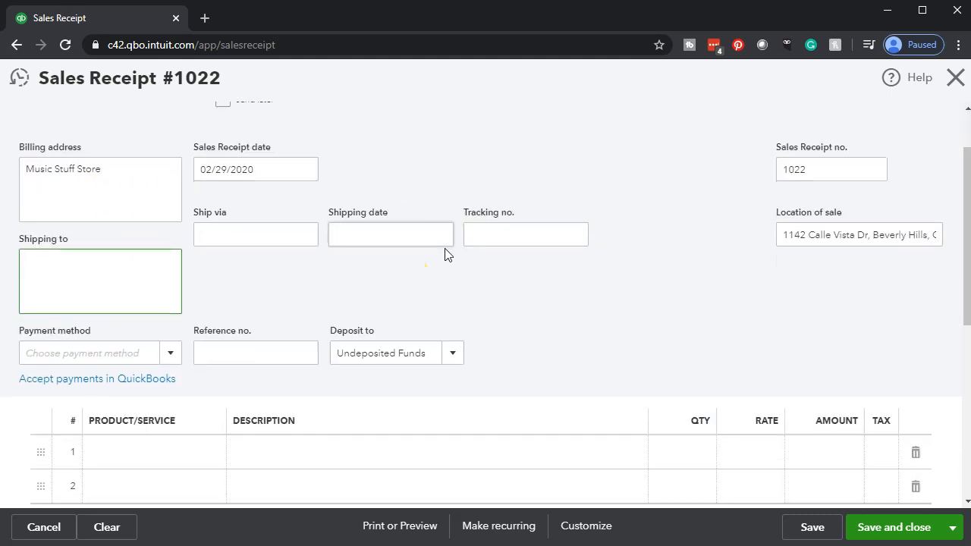
{"action": "scroll", "coordinate": [445, 248], "scroll_direction": "down", "scroll_amount": 1}
{"action": "scroll", "coordinate": [444, 254], "scroll_direction": "down", "scroll_amount": 1}
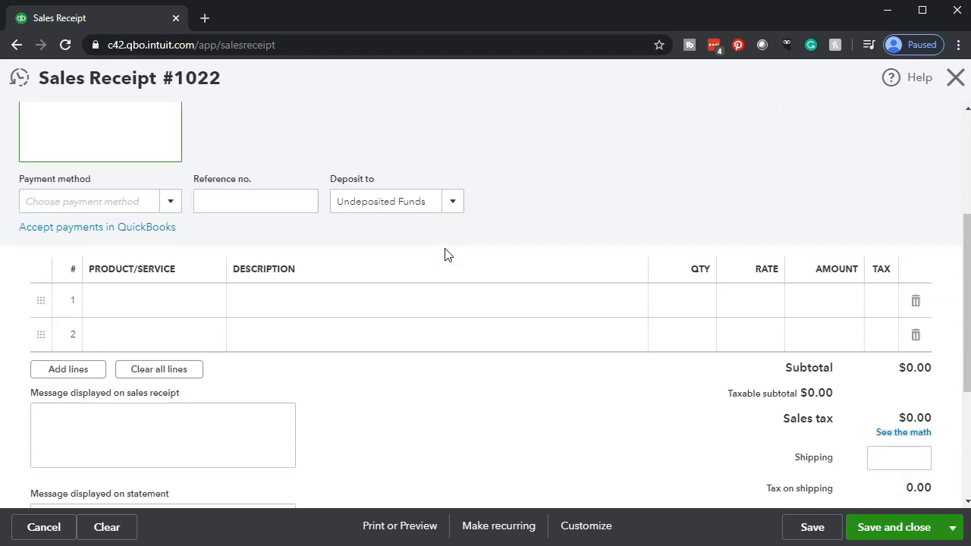
{"action": "left_click", "coordinate": [165, 204]}
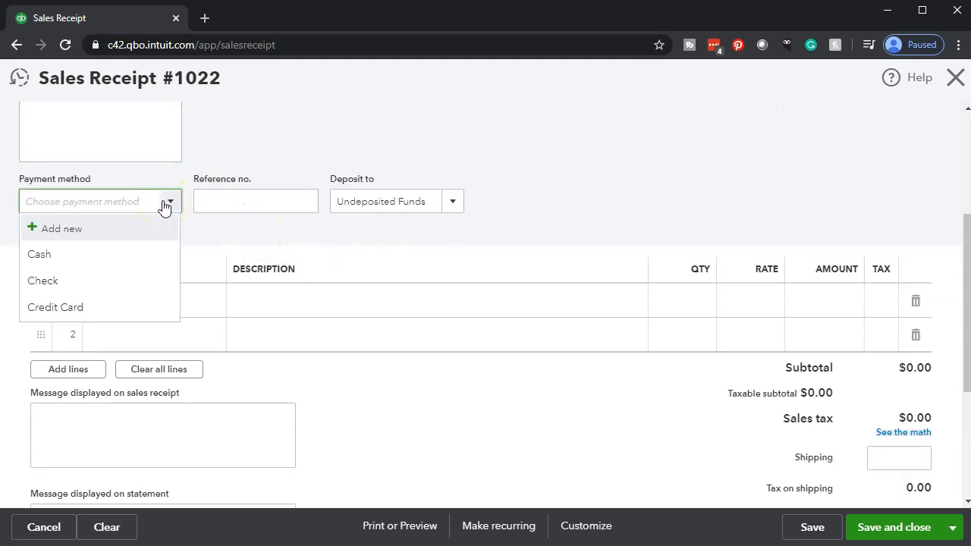
{"action": "left_click", "coordinate": [168, 273]}
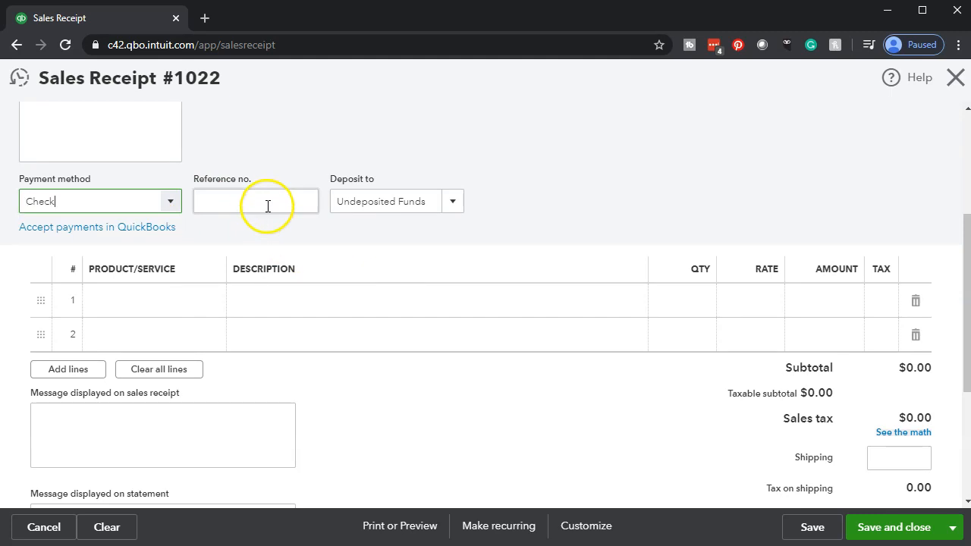
{"action": "left_click", "coordinate": [268, 205]}
{"action": "type", "text": "7854"}
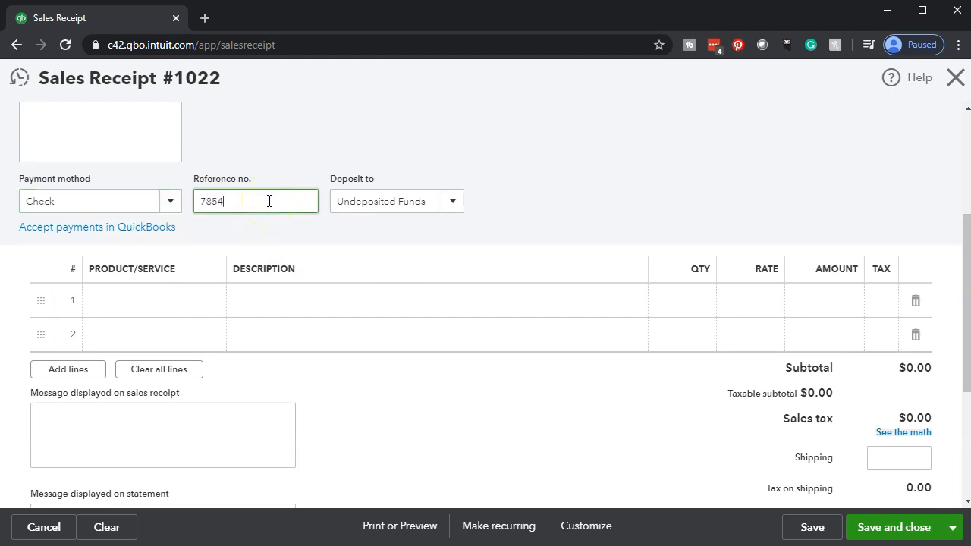
- Add a new product/service named Rent Music Equipment on the first line and set its type to Service
{"action": "left_click", "coordinate": [150, 315]}
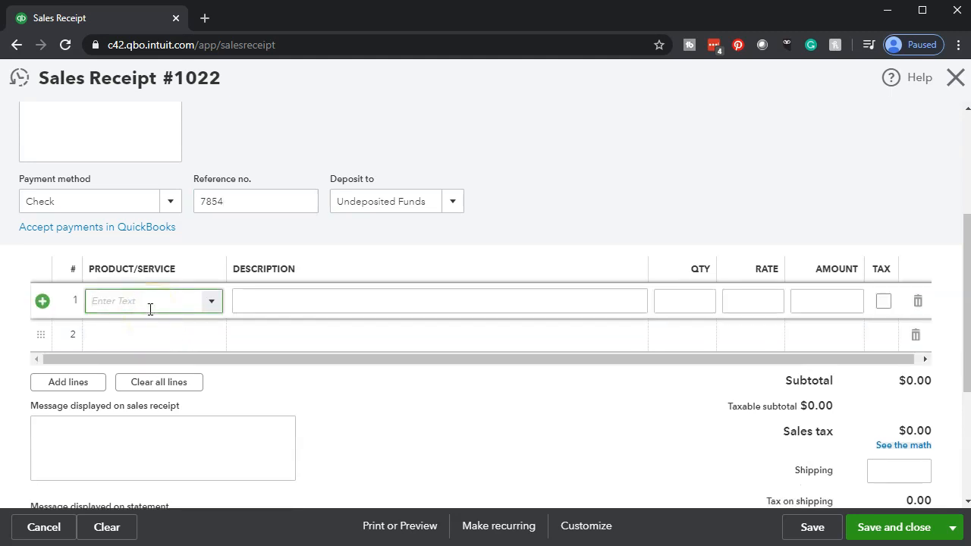
{"action": "type", "text": "Rent "}
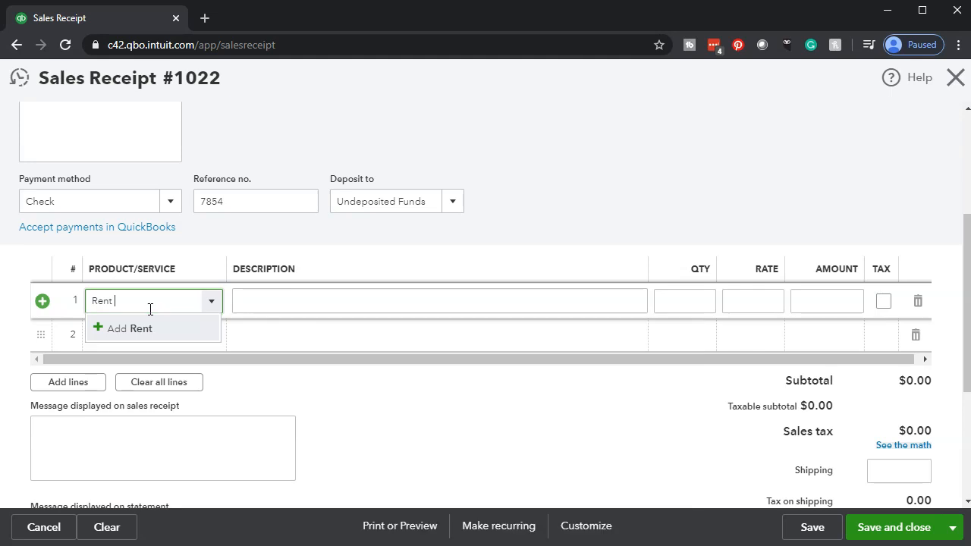
{"action": "type", "text": "Music Equ"}
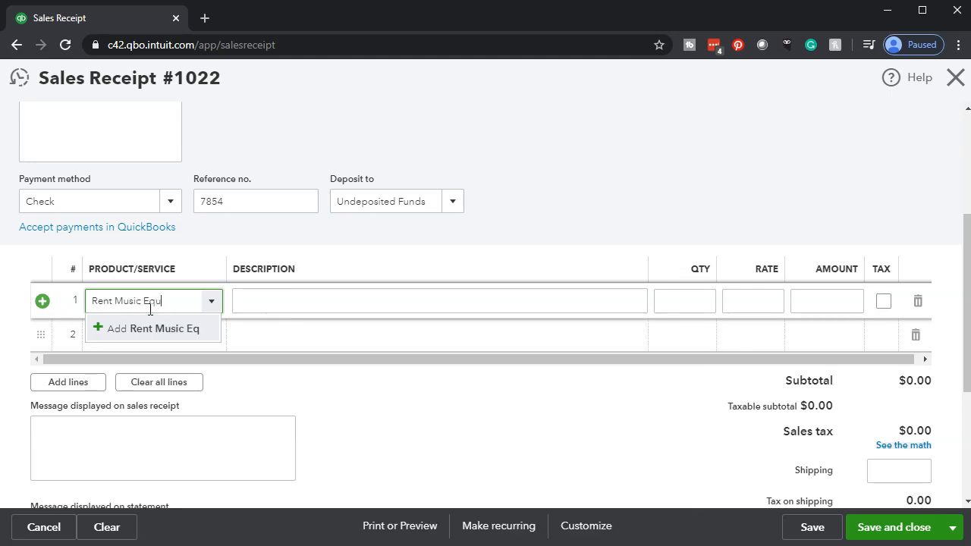
{"action": "type", "text": "ipment"}
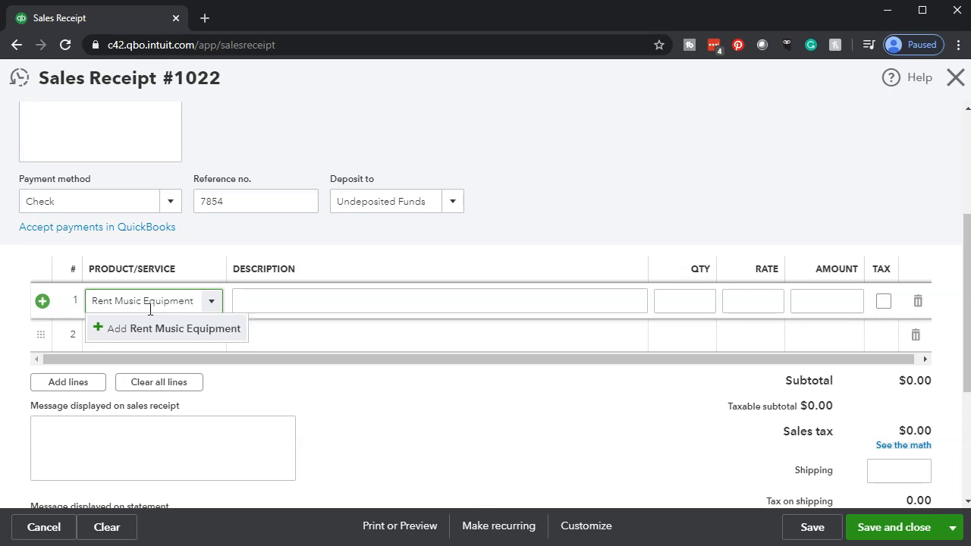
{"action": "key", "text": "Return"}
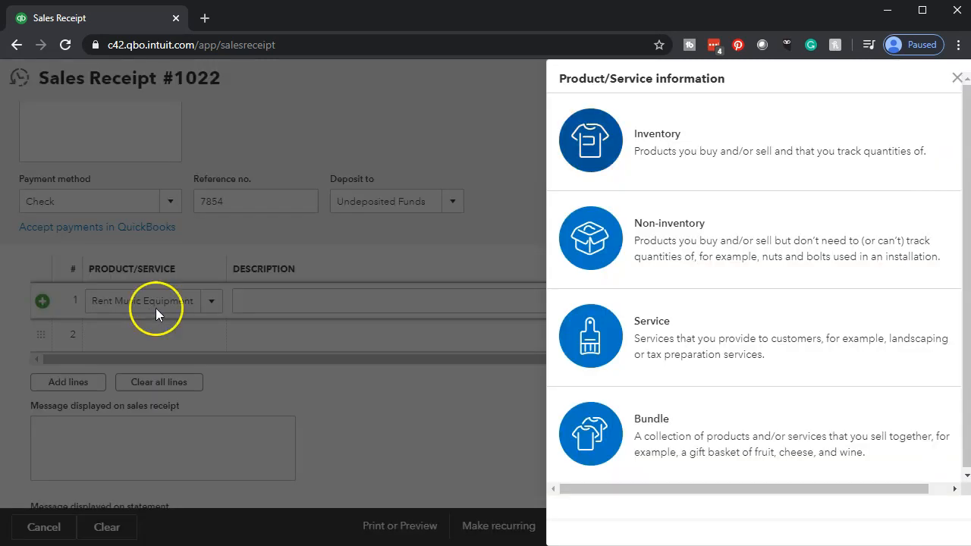
{"action": "left_click", "coordinate": [599, 364]}
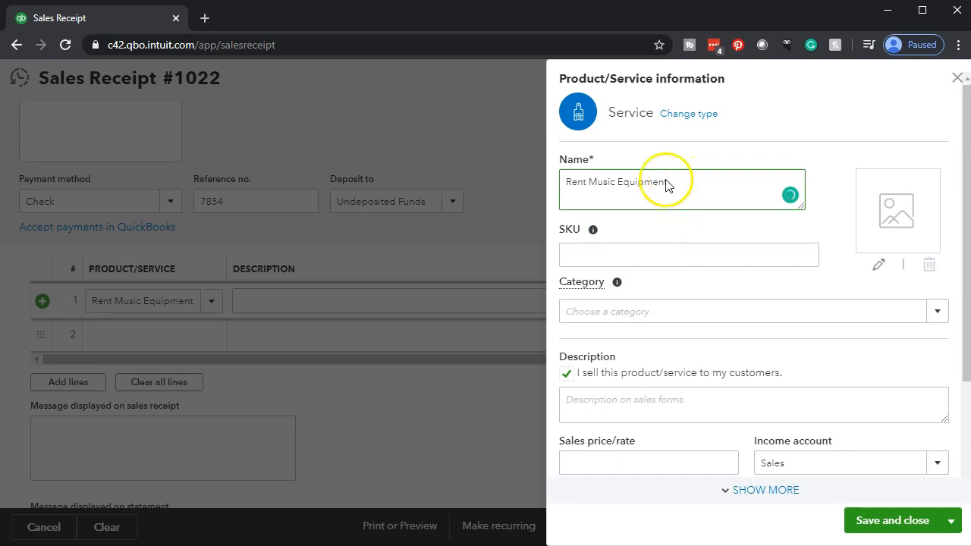
- Copy the service name Rent Music Equipment into its sales description and set the sales price/rate to 500
{"action": "triple_click", "coordinate": [665, 185]}
{"action": "left_click", "coordinate": [664, 185]}
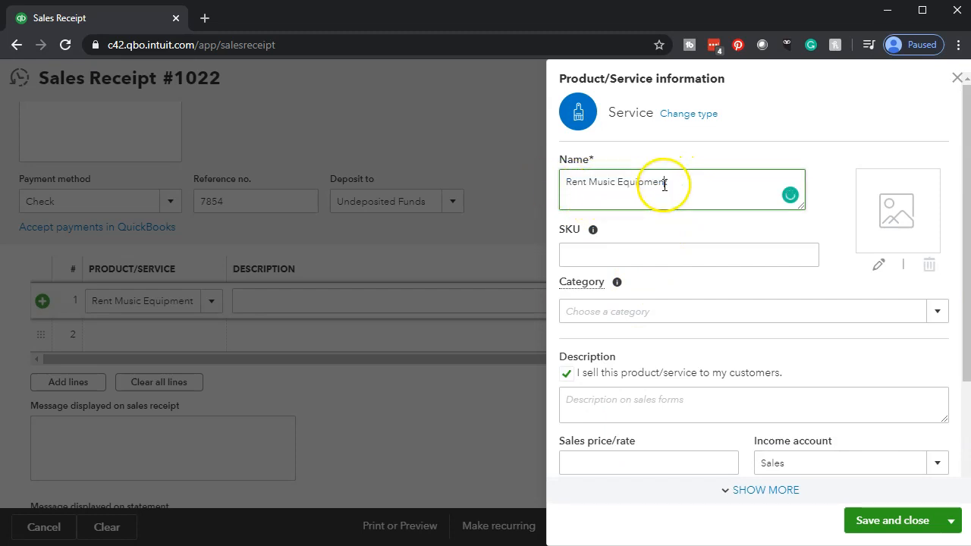
{"action": "left_click_drag", "start_coordinate": [645, 184], "coordinate": [520, 187]}
{"action": "key", "text": "ctrl+c"}
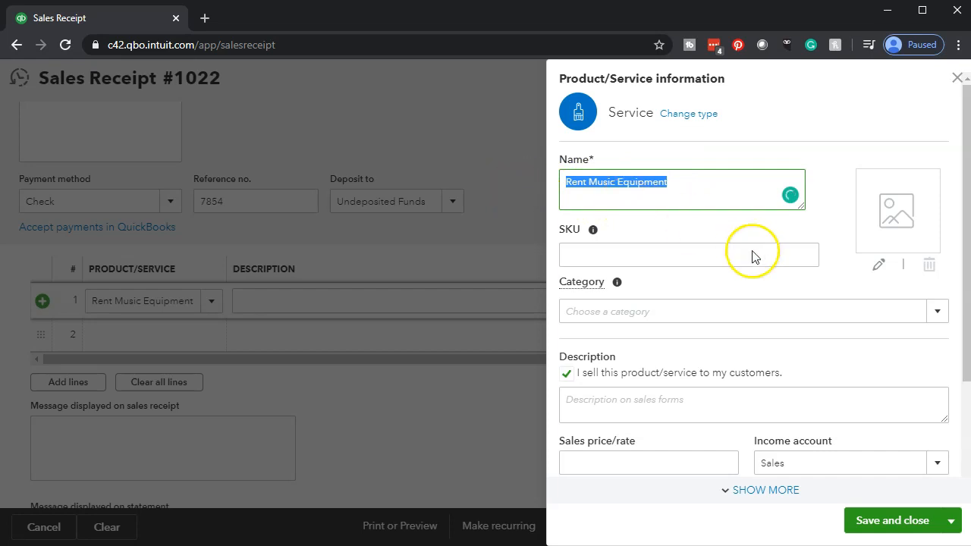
{"action": "scroll", "coordinate": [754, 261], "scroll_direction": "down", "scroll_amount": 1}
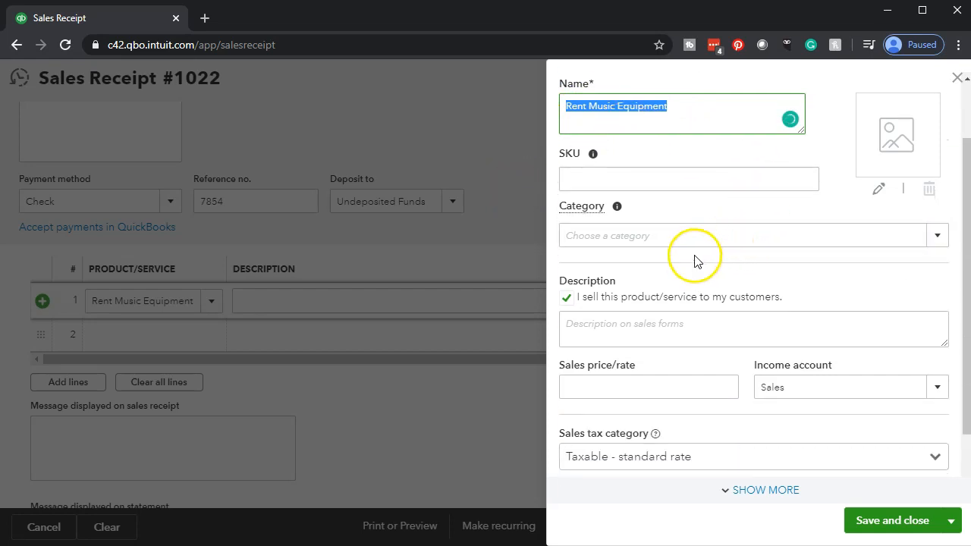
{"action": "scroll", "coordinate": [693, 258], "scroll_direction": "down", "scroll_amount": 1}
{"action": "left_click", "coordinate": [628, 270]}
{"action": "key", "text": "ctrl+v"}
{"action": "left_click", "coordinate": [617, 315]}
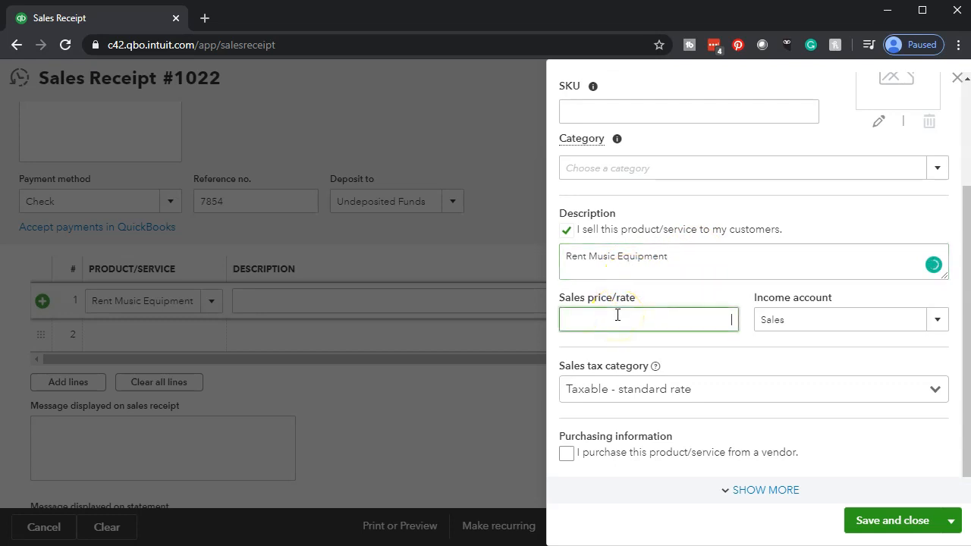
{"action": "type", "text": "500"}
{"action": "key", "text": "Tab"}
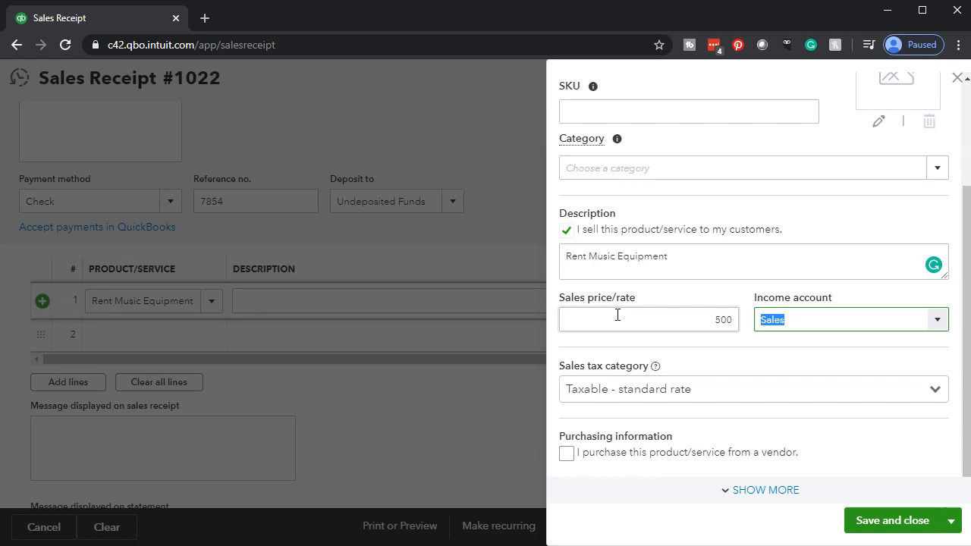
- Create and assign an income account named Equipment Rental Income with the detail type Service/Fee Income
{"action": "left_click", "coordinate": [937, 319]}
{"action": "scroll", "coordinate": [844, 288], "scroll_direction": "up", "scroll_amount": 1}
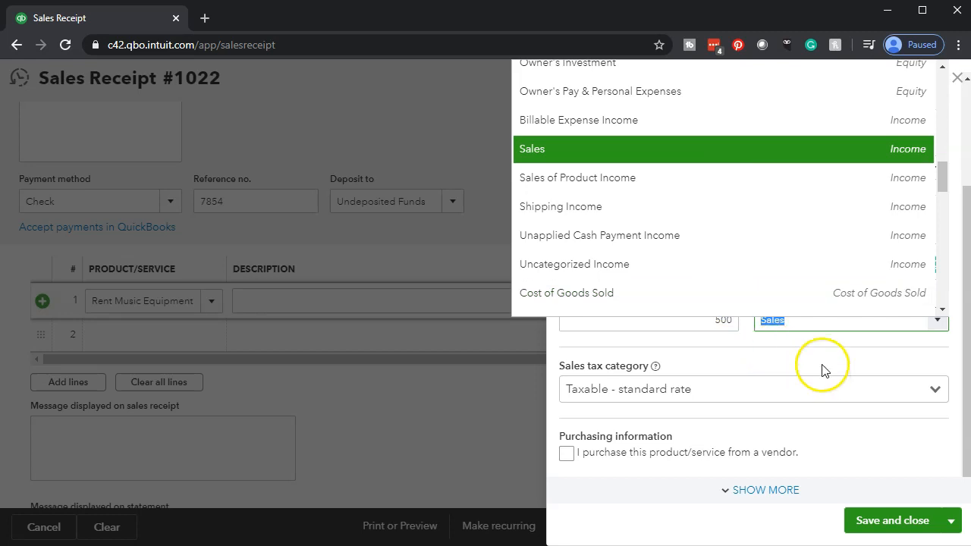
{"action": "left_click", "coordinate": [823, 340]}
{"action": "left_click", "coordinate": [805, 319]}
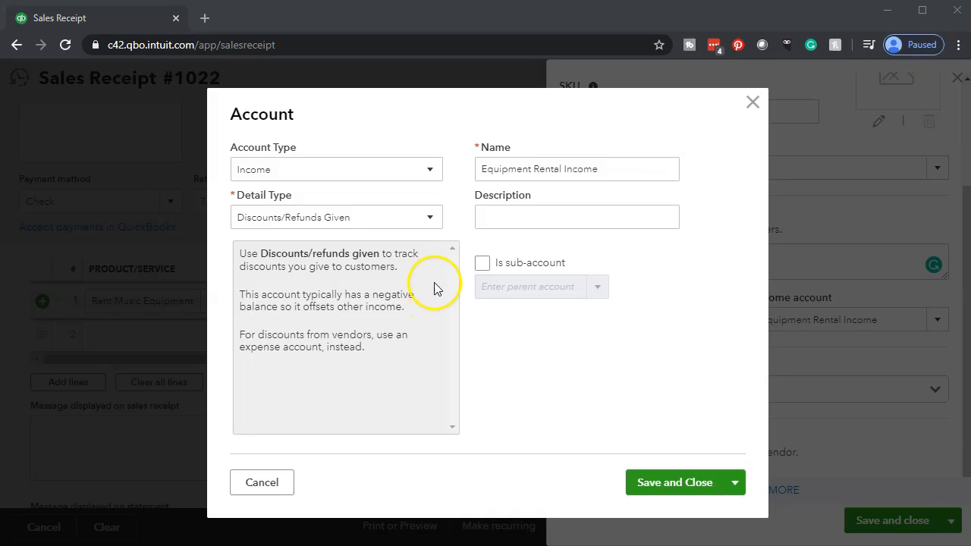
{"action": "left_click", "coordinate": [501, 216]}
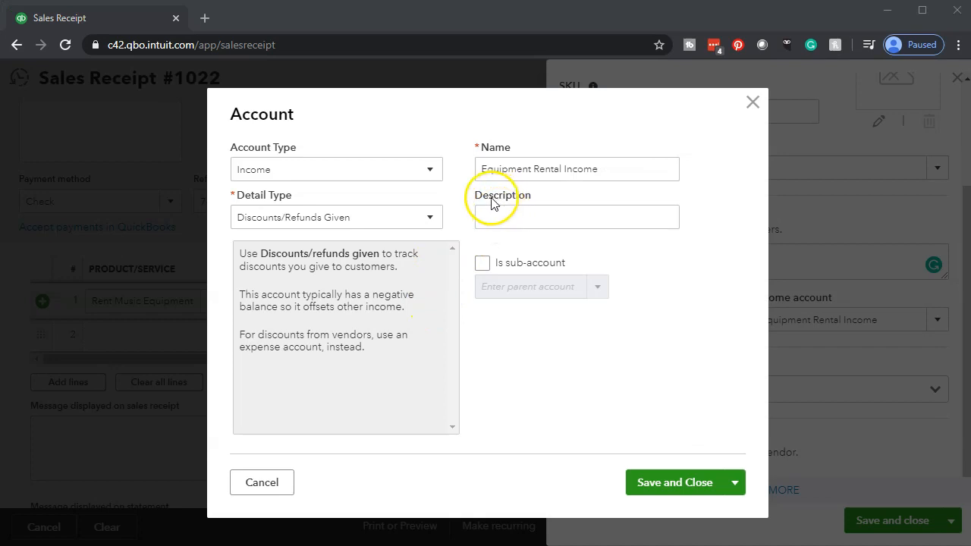
{"action": "triple_click", "coordinate": [608, 168]}
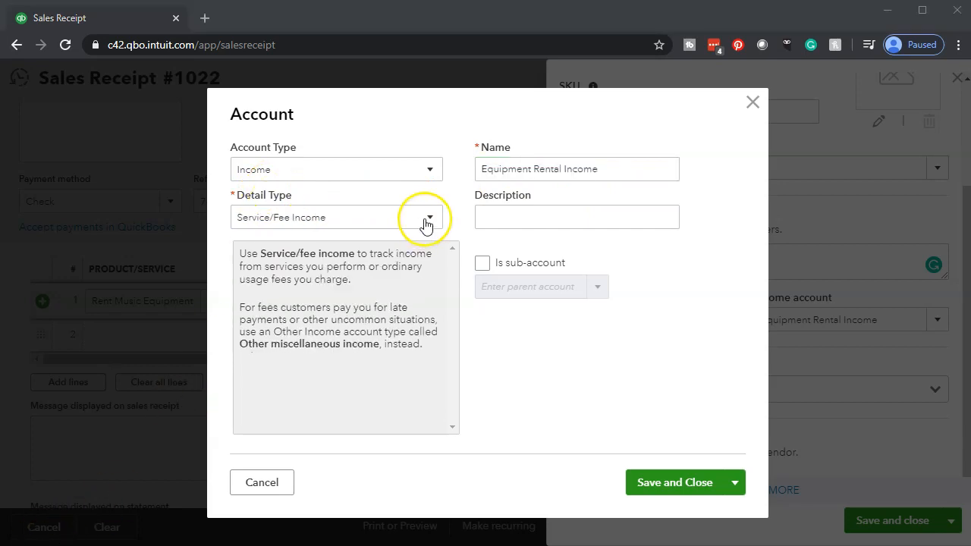
{"action": "left_click", "coordinate": [427, 217]}
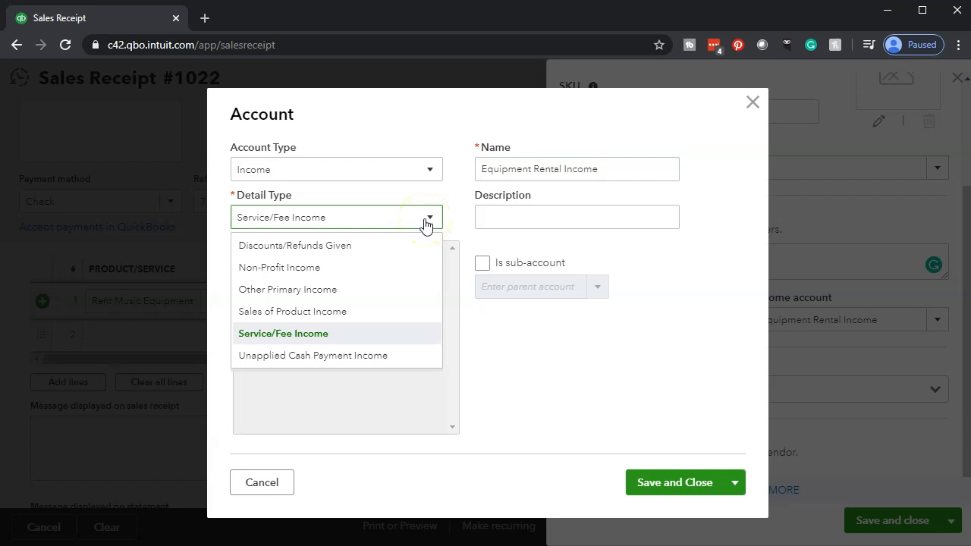
{"action": "left_click", "coordinate": [426, 220]}
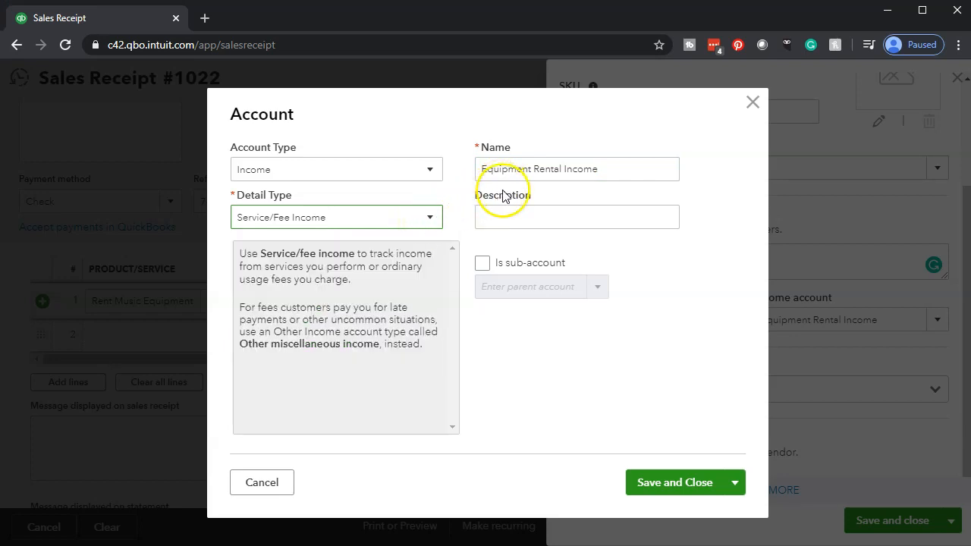
{"action": "left_click", "coordinate": [644, 485]}
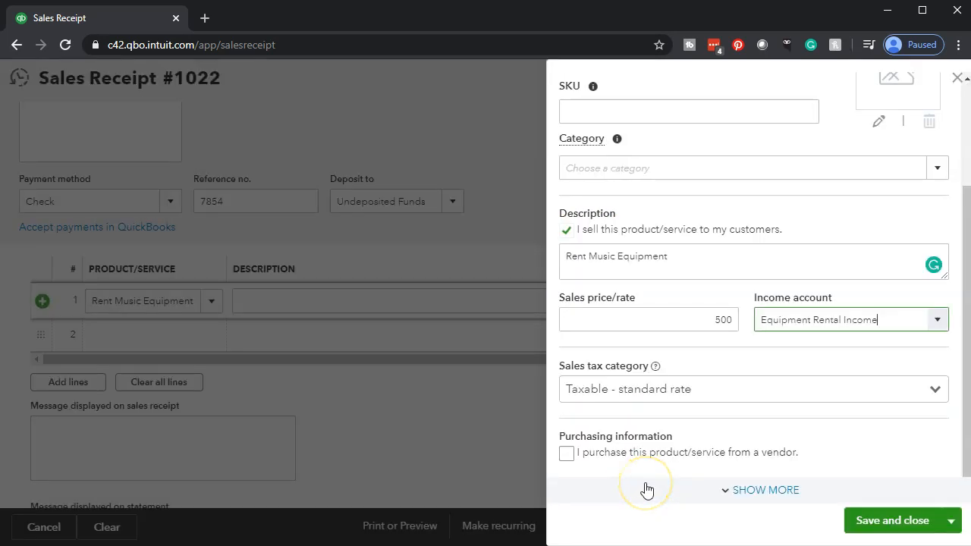
- Set the service's sales tax category to Nontaxable and save the new service
{"action": "left_click", "coordinate": [925, 391]}
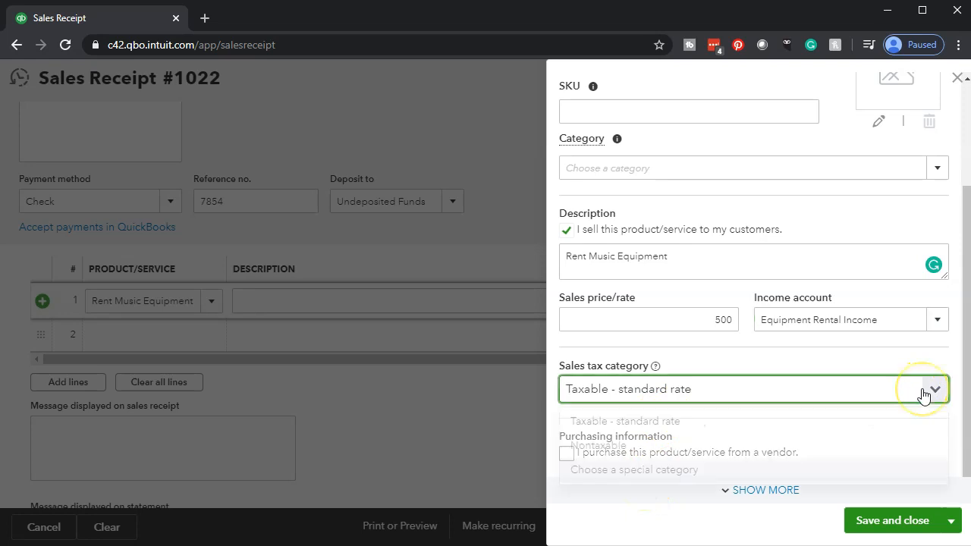
{"action": "left_click", "coordinate": [743, 453]}
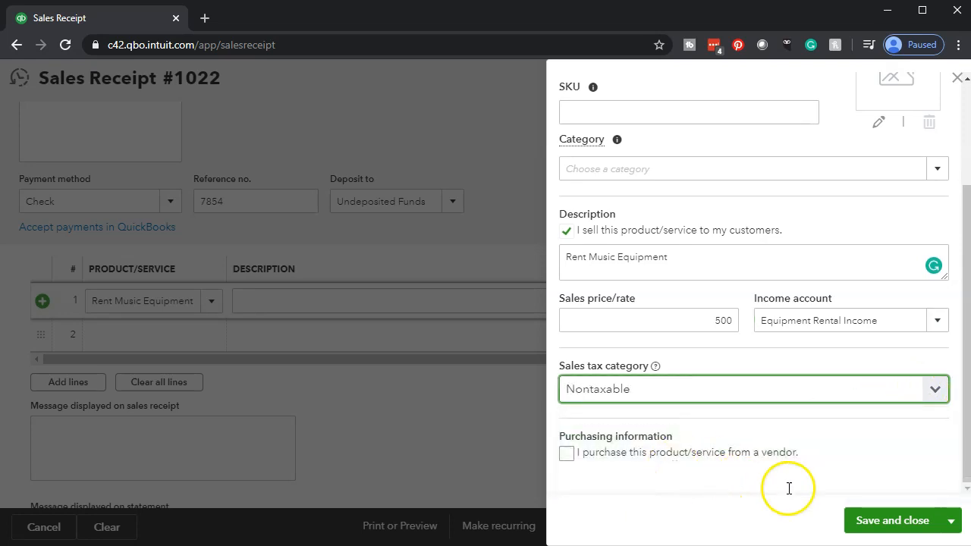
{"action": "left_click", "coordinate": [877, 527]}
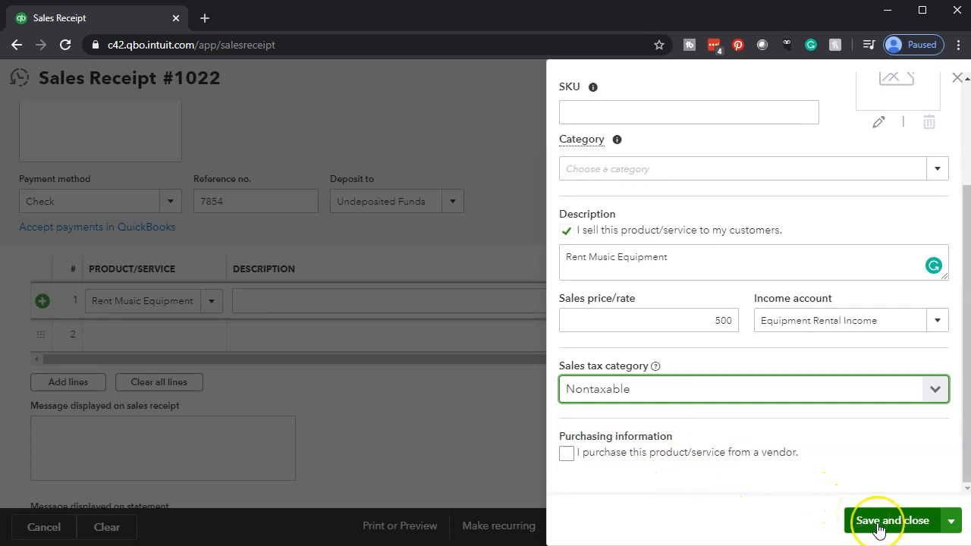
{"action": "left_click", "coordinate": [878, 529]}
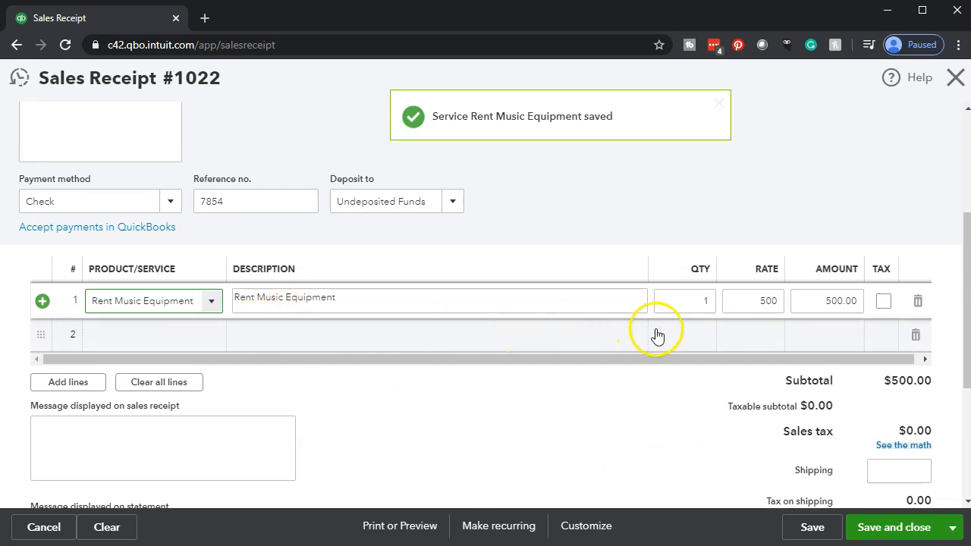
- Set the quantity of the Rent Music Equipment line to 9
{"action": "left_click", "coordinate": [696, 303]}
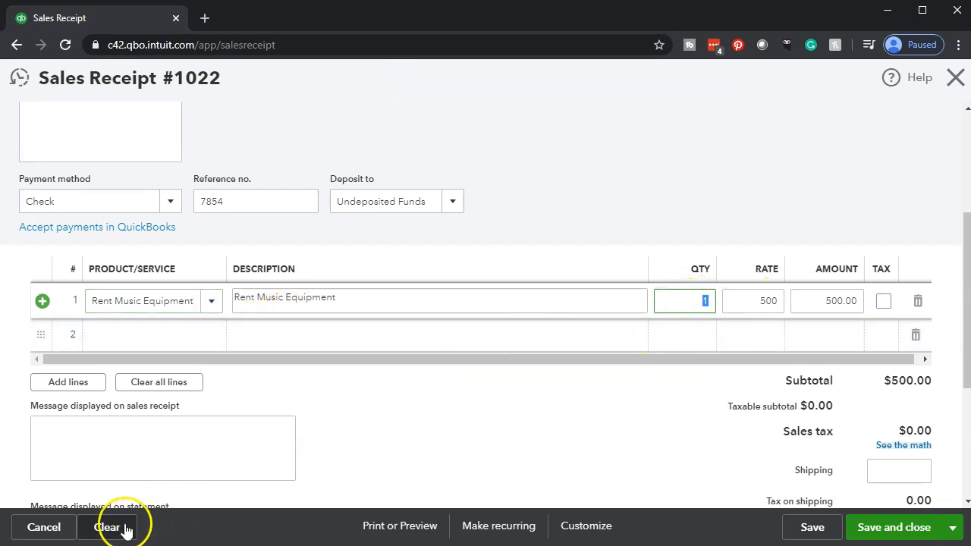
{"action": "type", "text": "9"}
{"action": "key", "text": "Tab"}
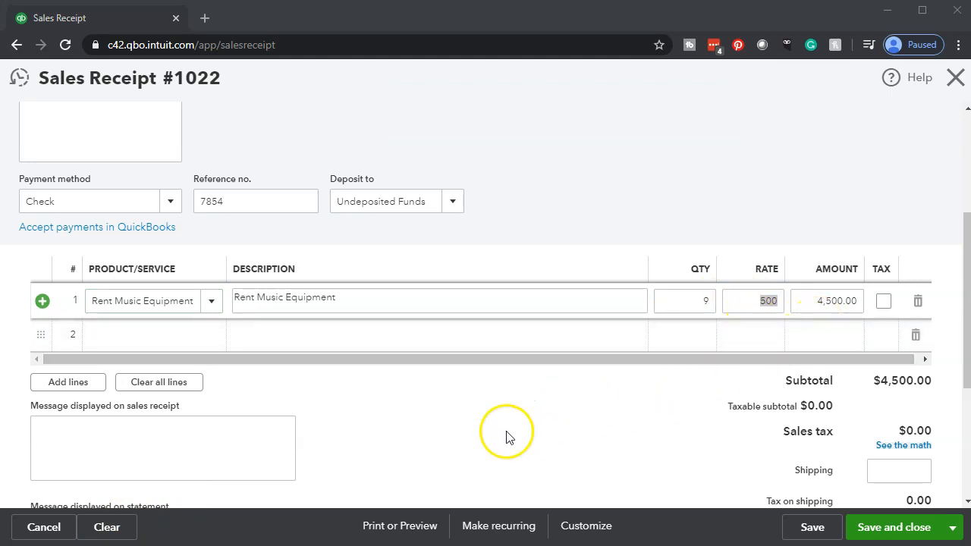
- Review the Music Stuff Store sales receipt from header to line items, and save and close it
{"action": "scroll", "coordinate": [451, 438], "scroll_direction": "up", "scroll_amount": 3}
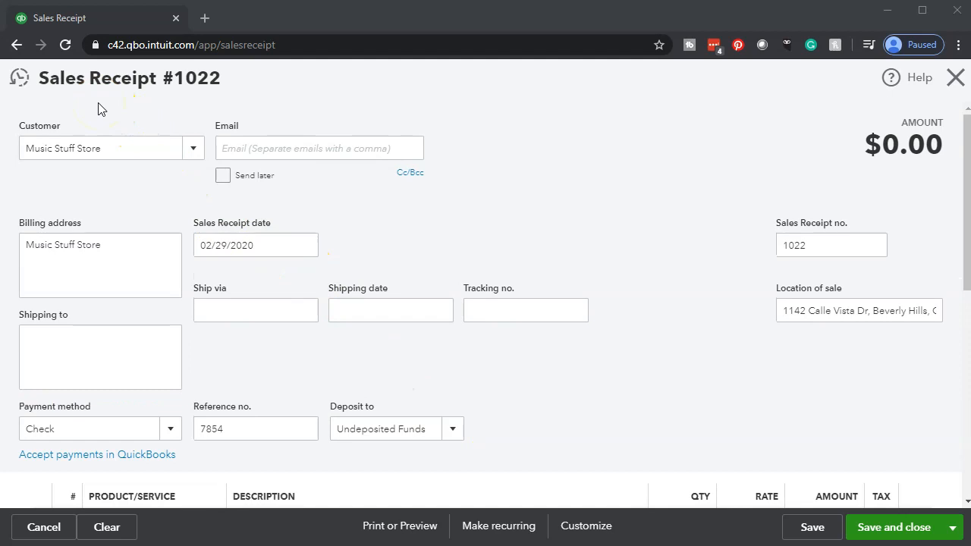
{"action": "scroll", "coordinate": [584, 408], "scroll_direction": "down", "scroll_amount": 1}
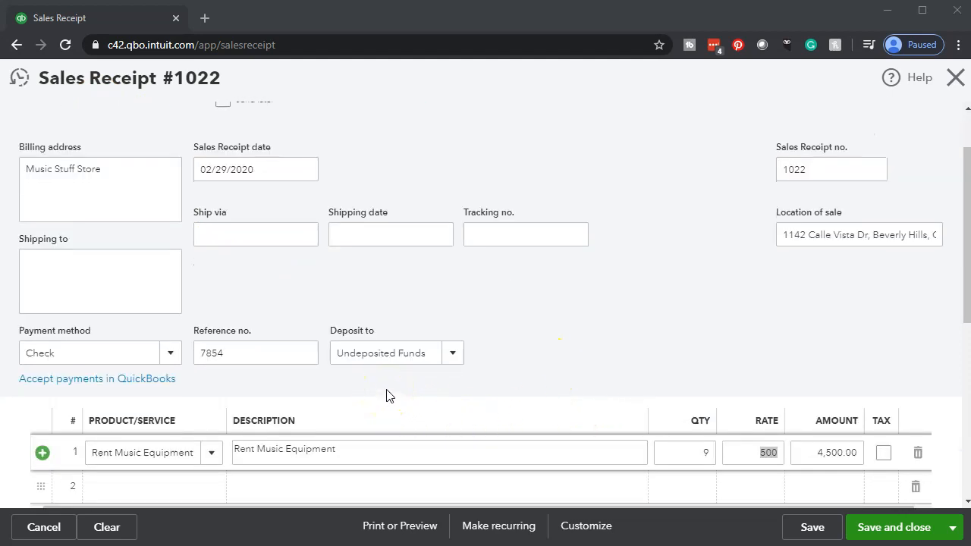
{"action": "scroll", "coordinate": [388, 392], "scroll_direction": "down", "scroll_amount": 1}
{"action": "scroll", "coordinate": [387, 393], "scroll_direction": "down", "scroll_amount": 1}
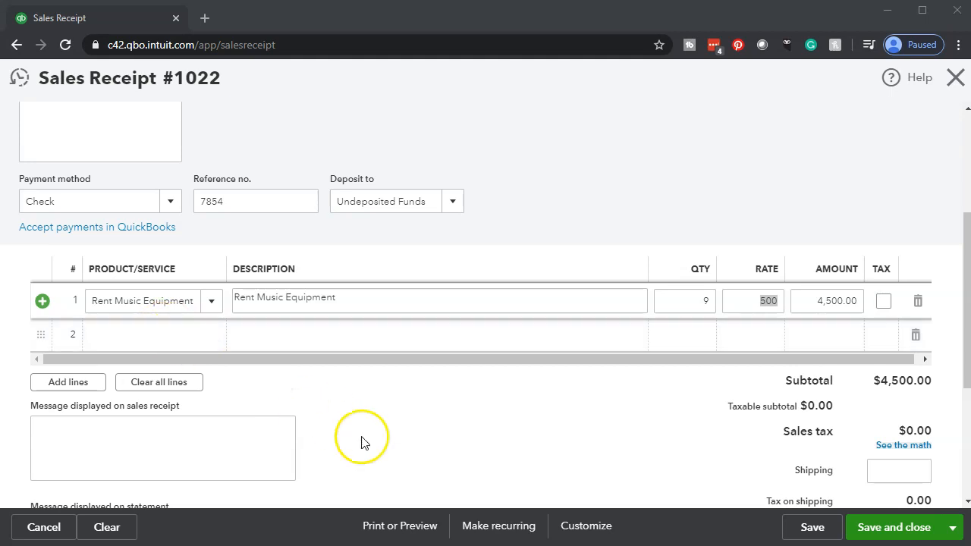
{"action": "left_click", "coordinate": [889, 536]}
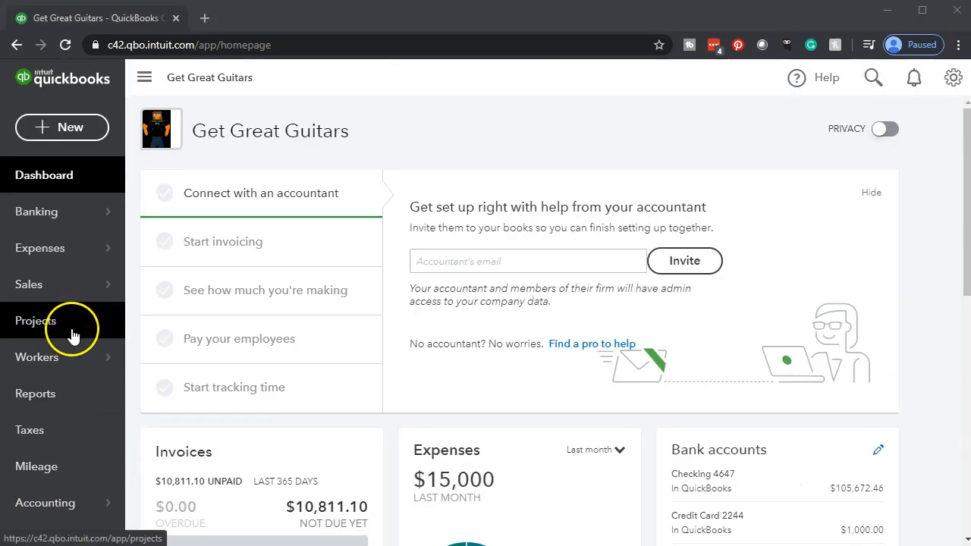
- Run the Balance Sheet report for the period 01/01/2020 to 12/31/2020
{"action": "left_click", "coordinate": [48, 395]}
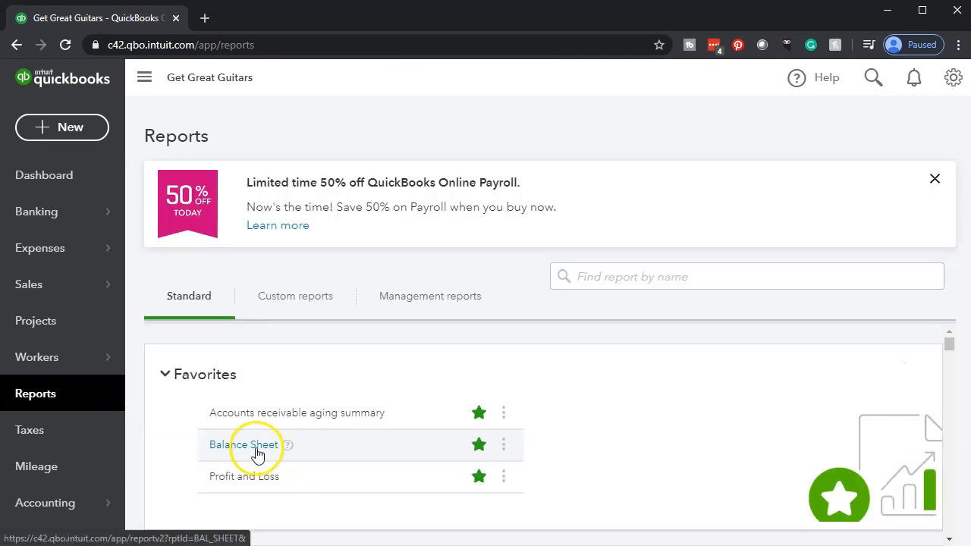
{"action": "left_click", "coordinate": [256, 453]}
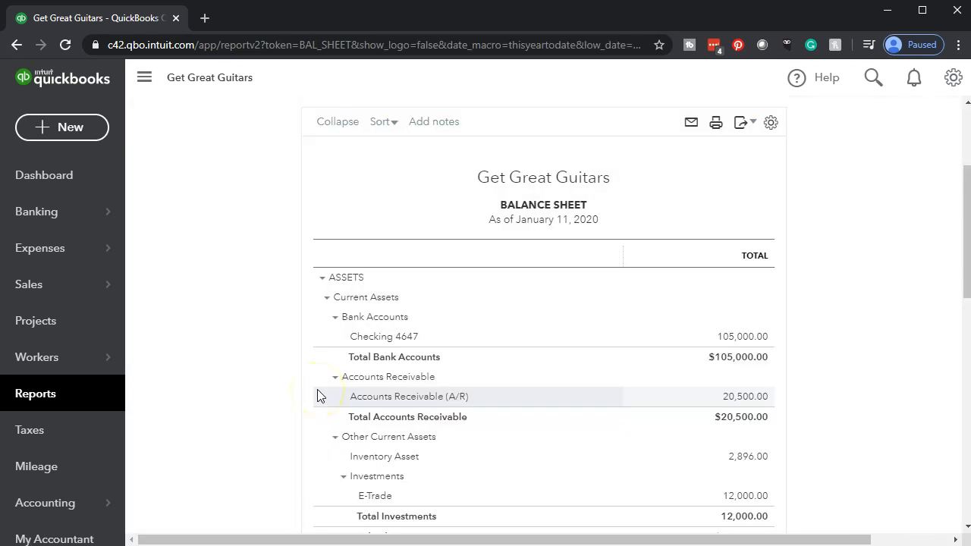
{"action": "left_click", "coordinate": [370, 193]}
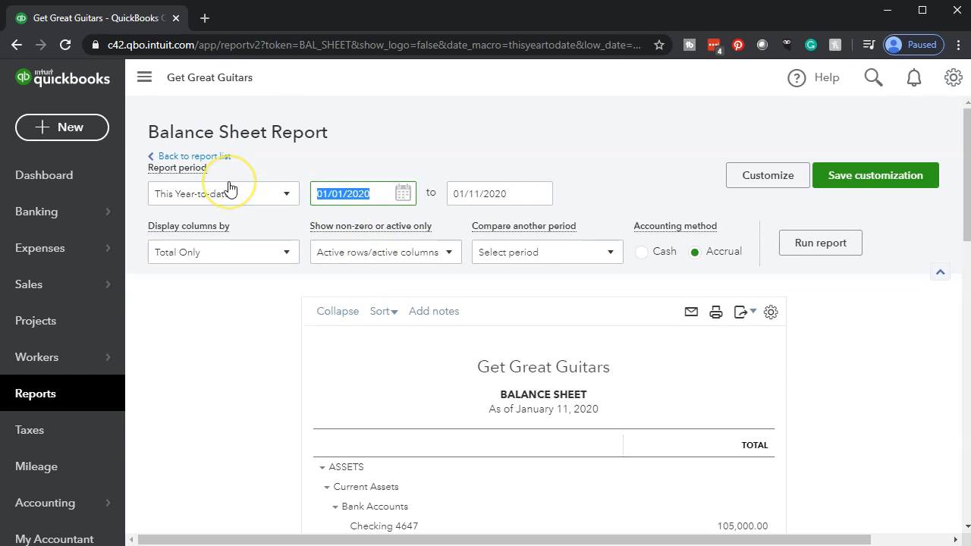
{"action": "type", "text": "01/01/2020"}
{"action": "key", "text": "Tab"}
{"action": "type", "text": "12/31/2020"}
{"action": "key", "text": "Tab"}
{"action": "left_click", "coordinate": [849, 241]}
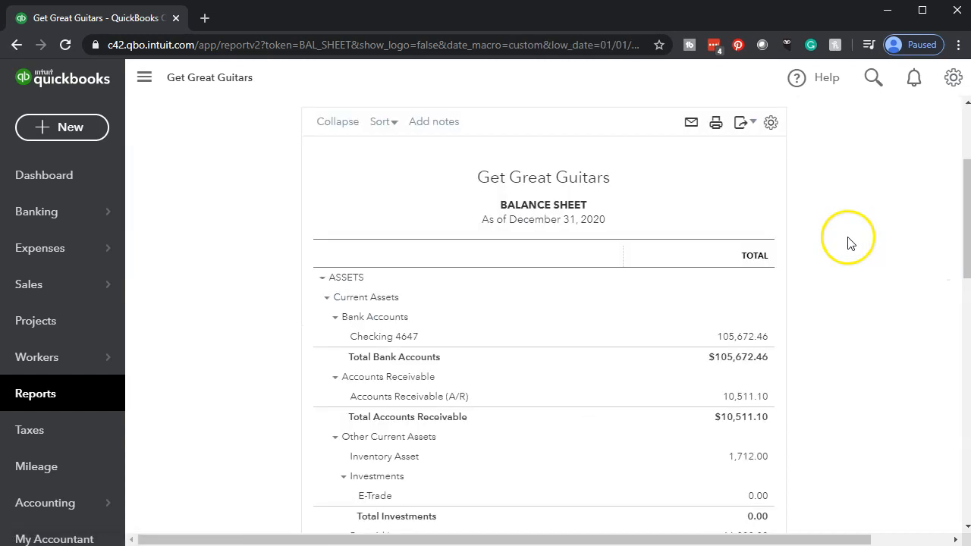
- Duplicate the Balance Sheet browser tab and return to the original tab
{"action": "right_click", "coordinate": [123, 18]}
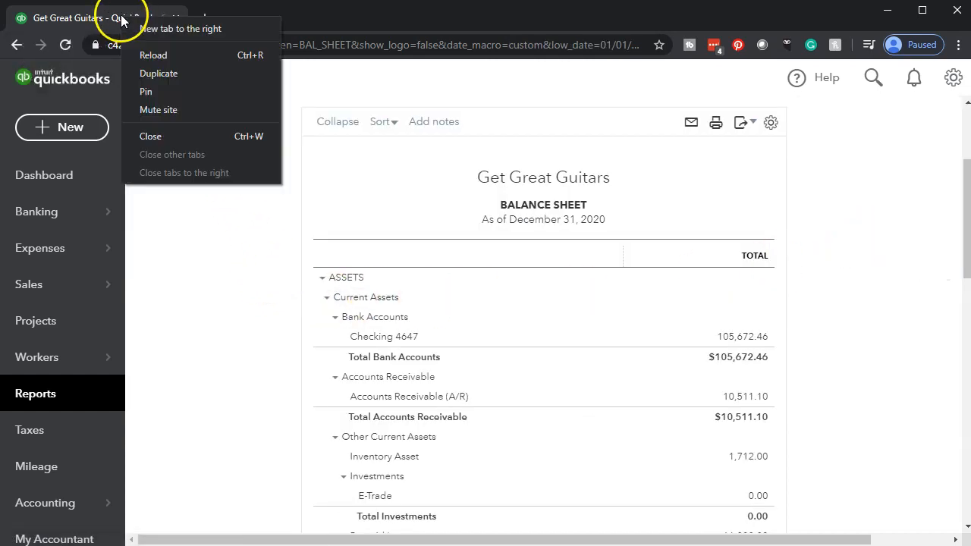
{"action": "left_click", "coordinate": [150, 73]}
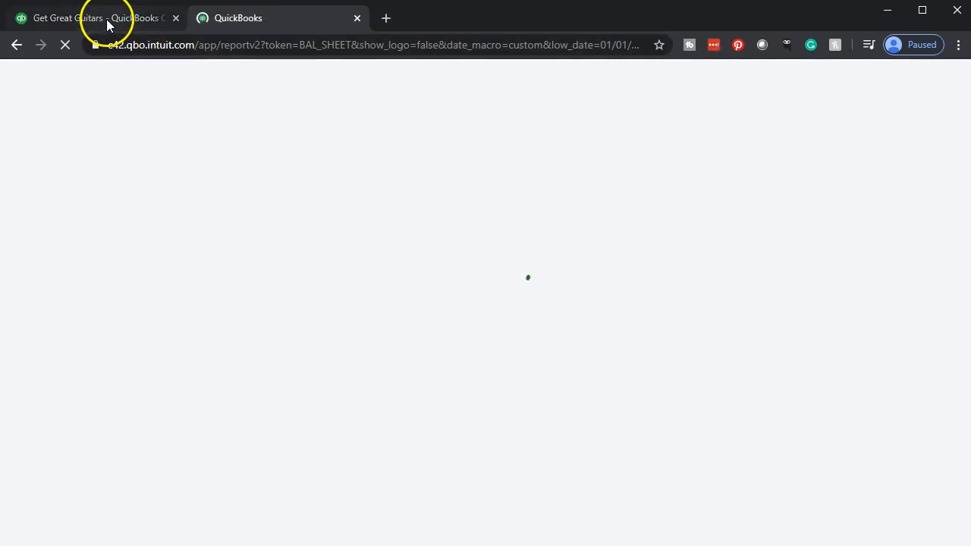
{"action": "left_click", "coordinate": [104, 23]}
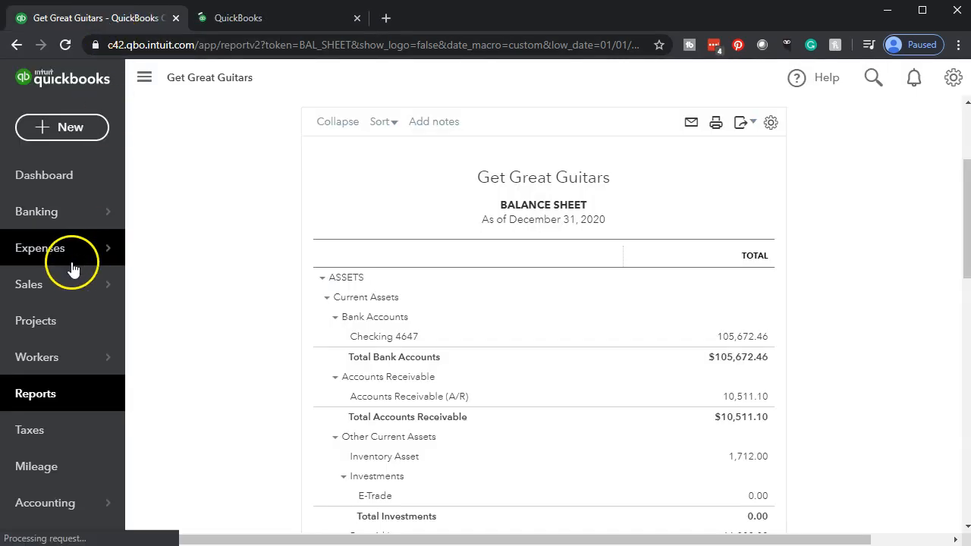
- Run the Profit and Loss report for the period 01/01/2020 to 12/31/2020
{"action": "left_click", "coordinate": [47, 397]}
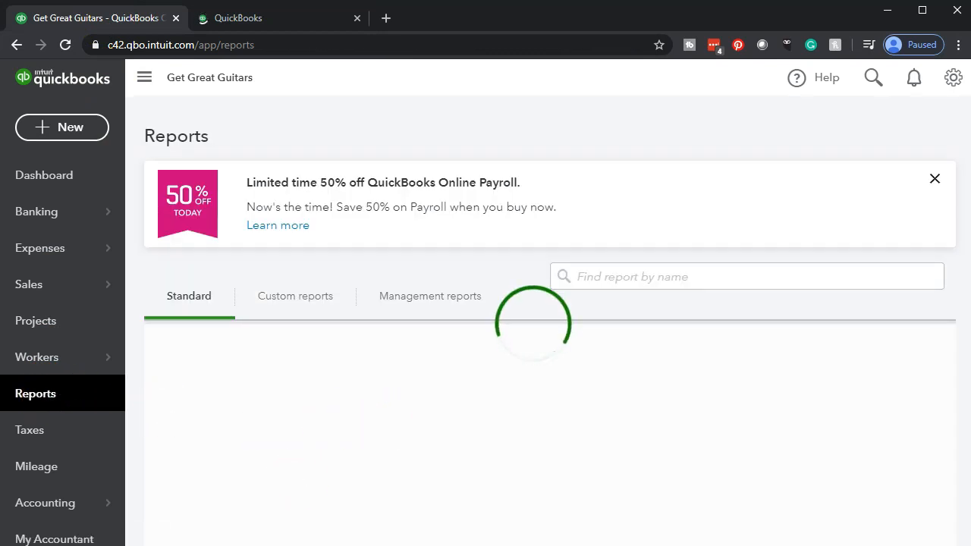
{"action": "left_click", "coordinate": [224, 481]}
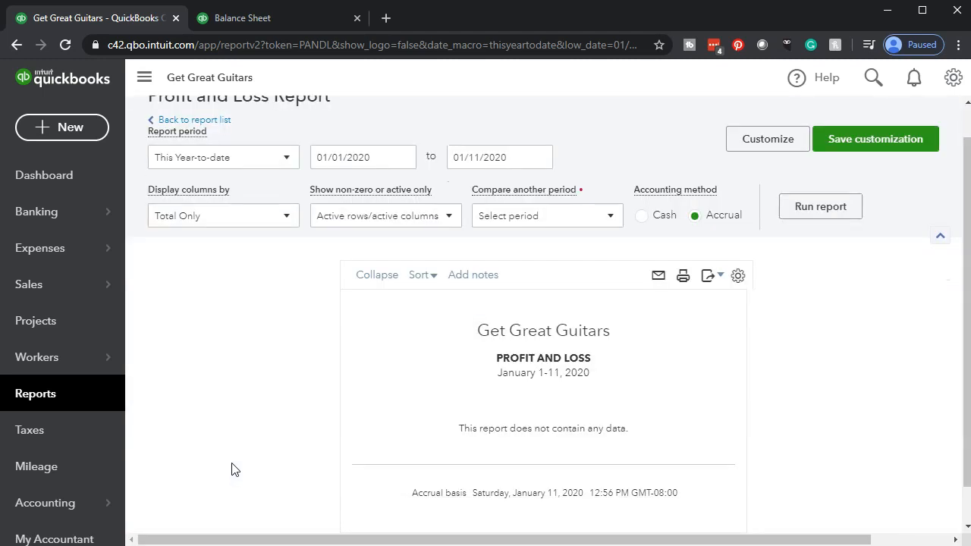
{"action": "left_click", "coordinate": [372, 156]}
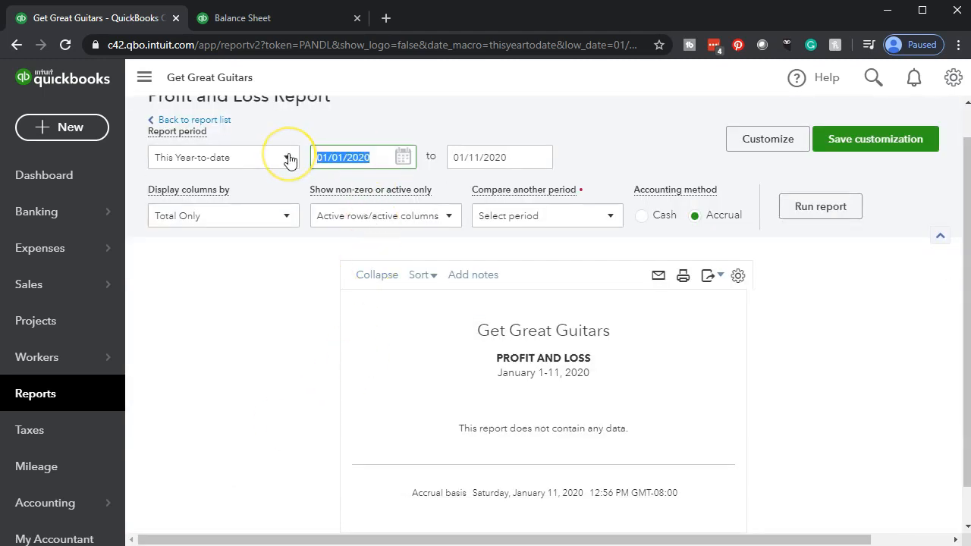
{"action": "type", "text": "01/01/2020"}
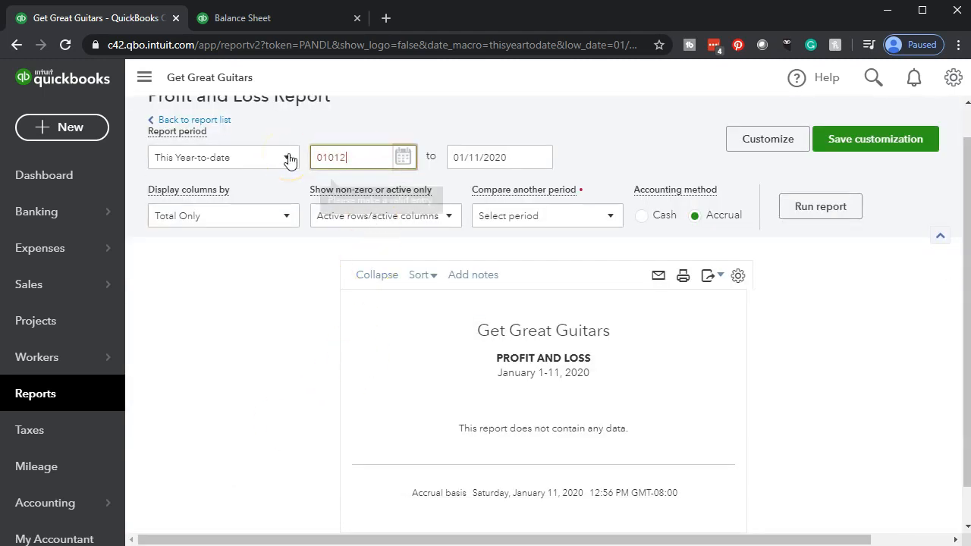
{"action": "key", "text": "Tab"}
{"action": "type", "text": "12/31/2020"}
{"action": "key", "text": "Tab"}
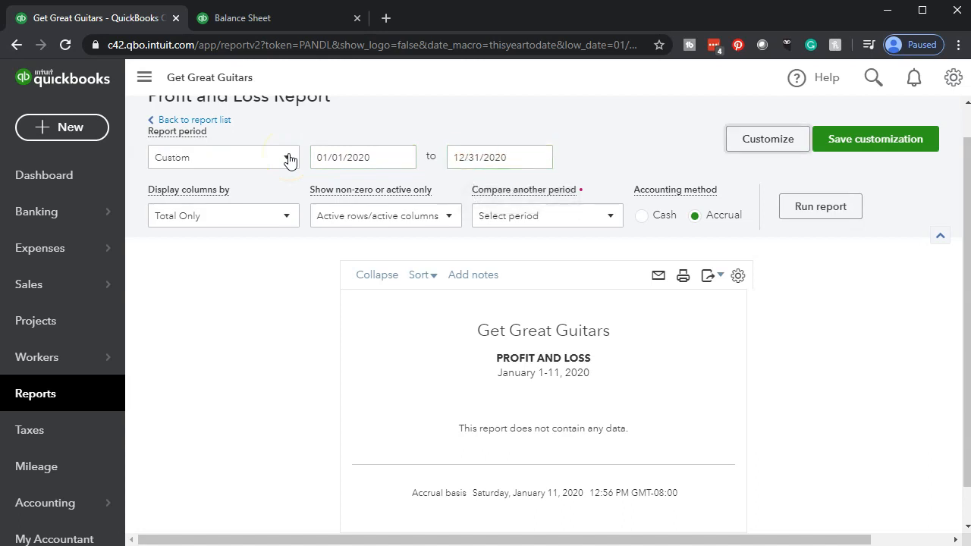
{"action": "left_click", "coordinate": [787, 215]}
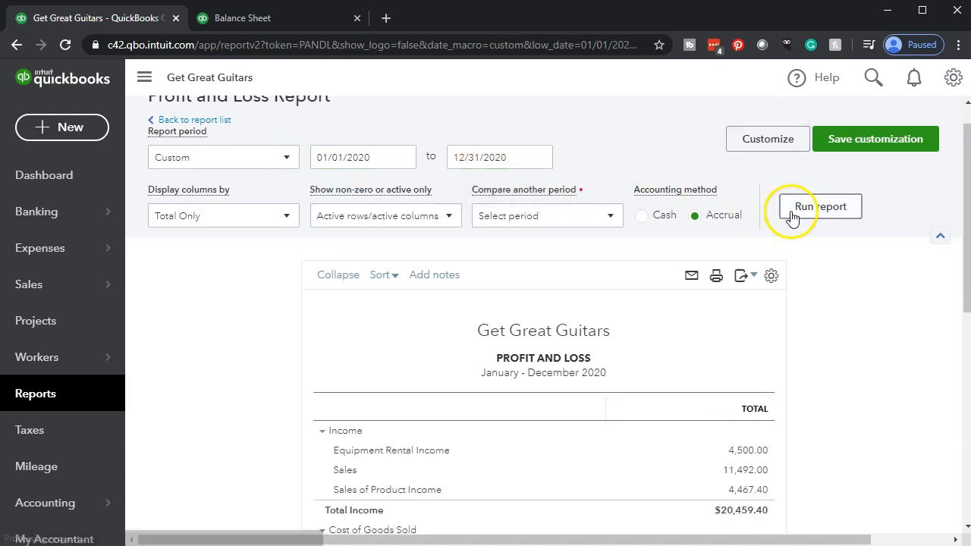
{"action": "scroll", "coordinate": [498, 104], "scroll_direction": "down", "scroll_amount": 2}
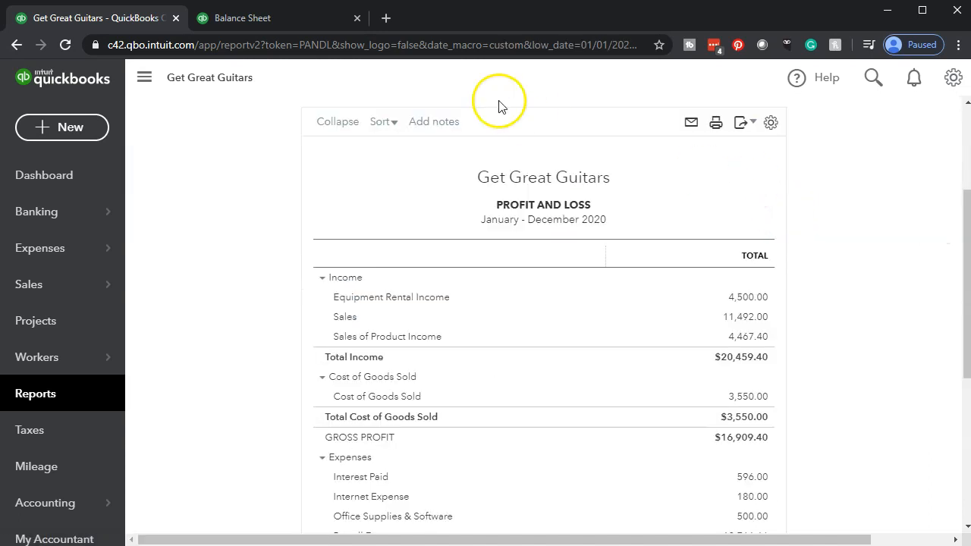
- Duplicate the Profit and Loss browser tab and return to the original tab
{"action": "right_click", "coordinate": [137, 23]}
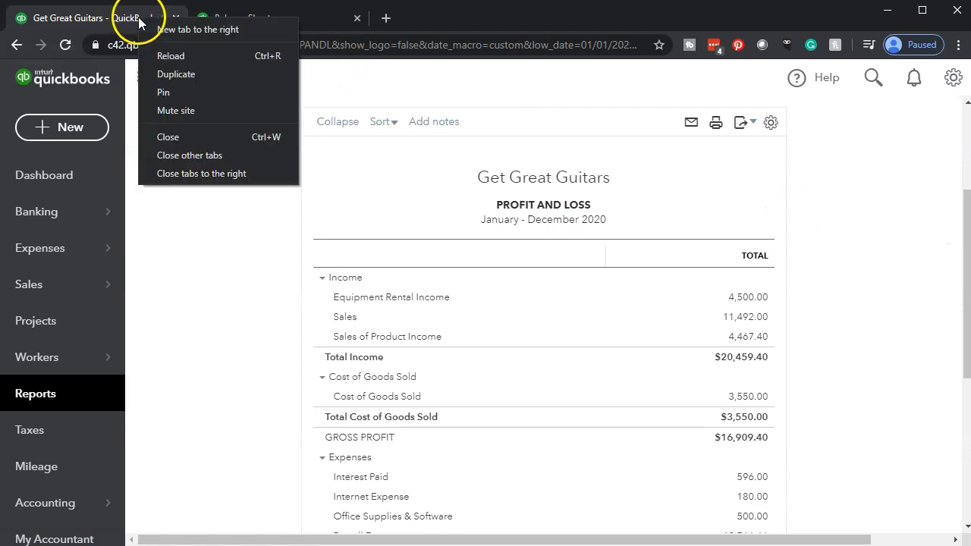
{"action": "left_click", "coordinate": [162, 74]}
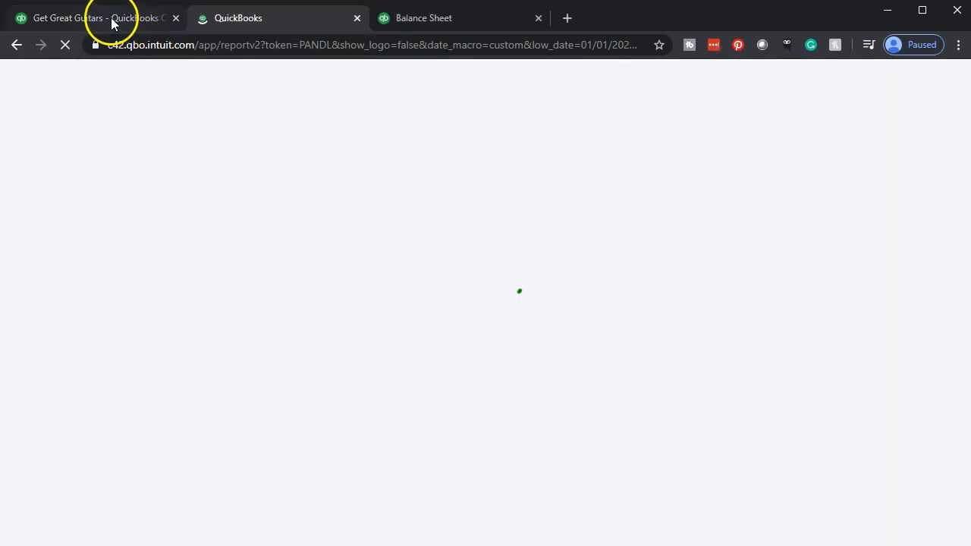
{"action": "left_click", "coordinate": [114, 23]}
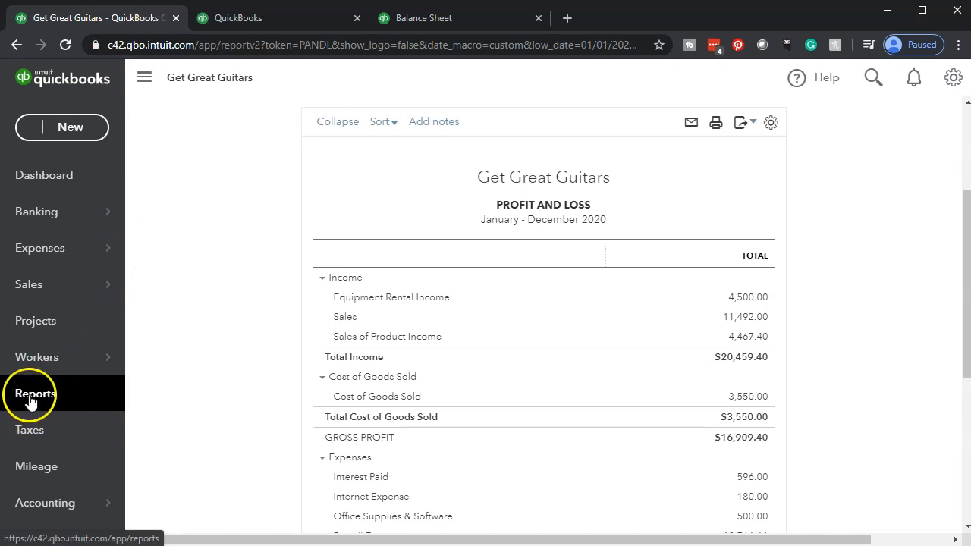
- Search the report list for "tria" and open the standard Trial Balance report
{"action": "left_click", "coordinate": [30, 396]}
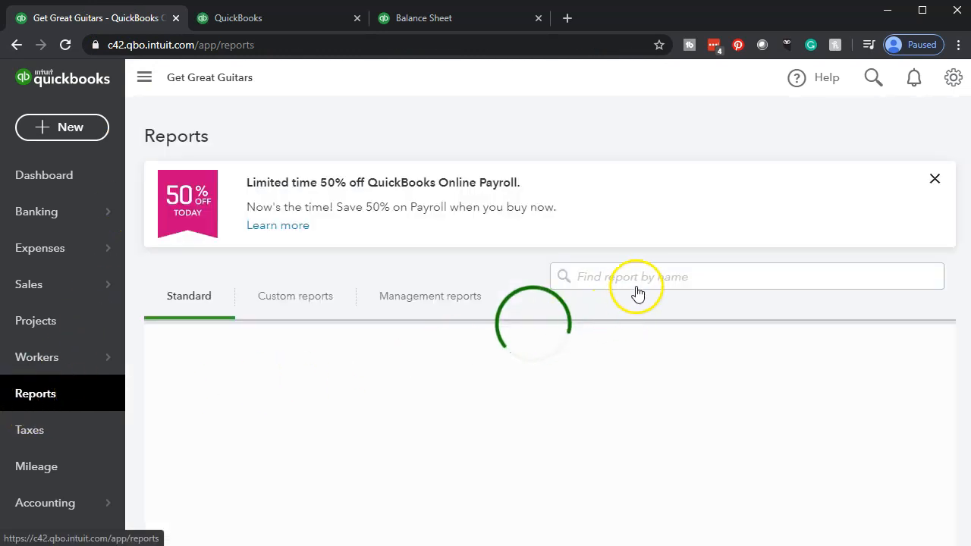
{"action": "left_click", "coordinate": [641, 280]}
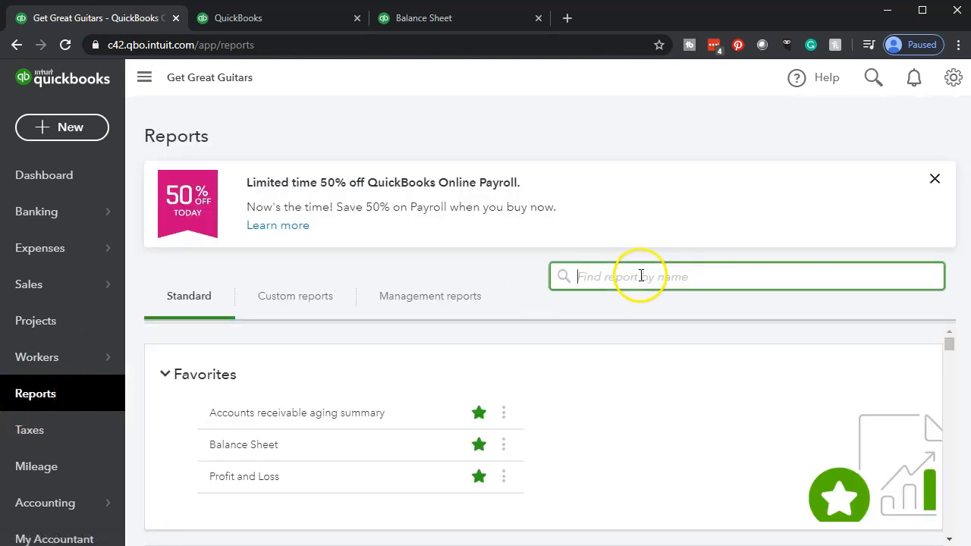
{"action": "left_click", "coordinate": [543, 194]}
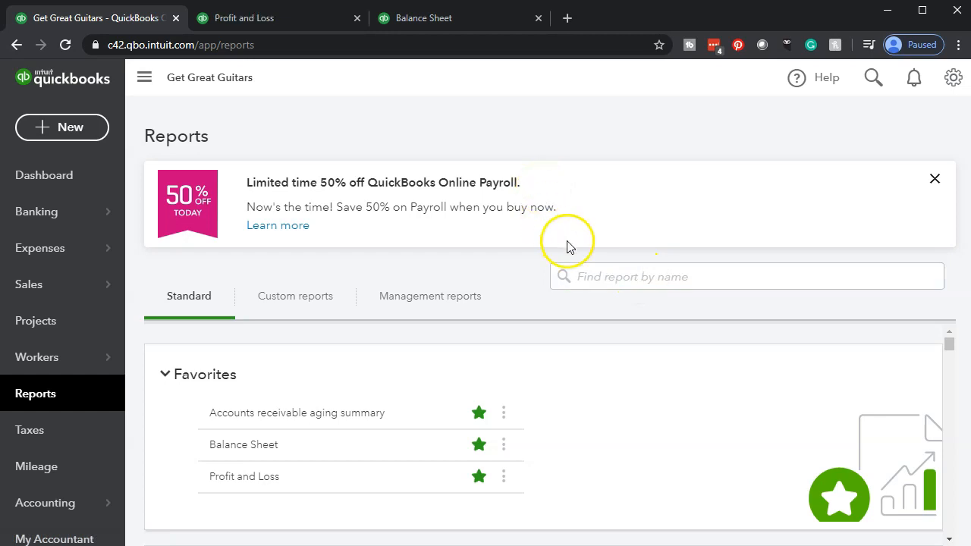
{"action": "left_click", "coordinate": [646, 277]}
{"action": "type", "text": "tria"}
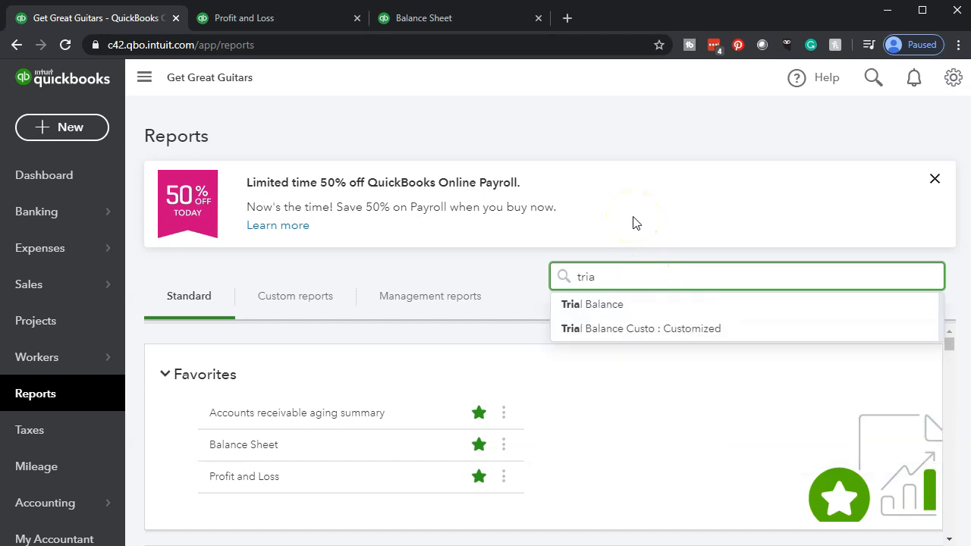
{"action": "left_click", "coordinate": [596, 312]}
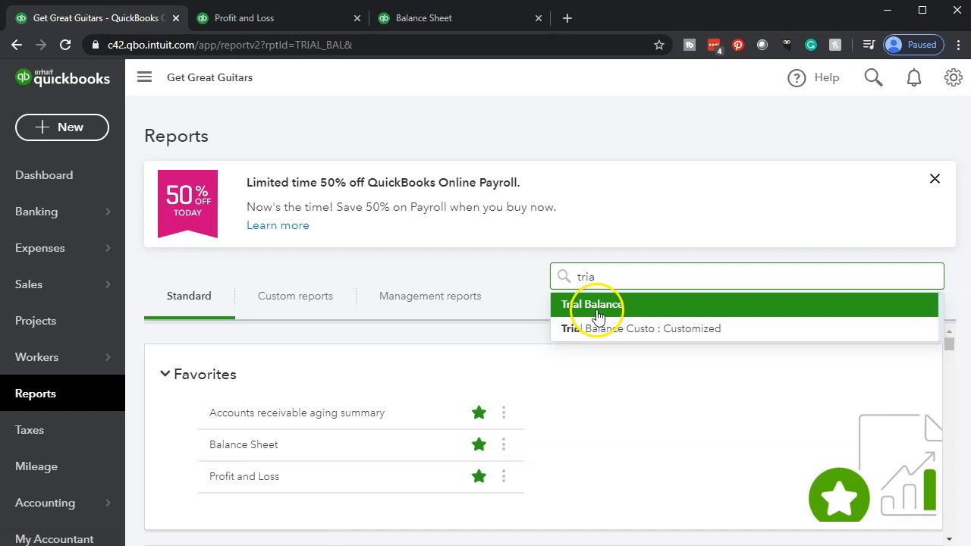
- Run the Trial Balance report for the period 01/01/2020 to 12/31/2020
{"action": "scroll", "coordinate": [425, 342], "scroll_direction": "down", "scroll_amount": 3}
{"action": "scroll", "coordinate": [277, 354], "scroll_direction": "up", "scroll_amount": 3}
{"action": "left_click", "coordinate": [379, 192]}
{"action": "type", "text": "01/01/2020"}
{"action": "key", "text": "Tab"}
{"action": "type", "text": "12/31/2020"}
{"action": "key", "text": "Tab"}
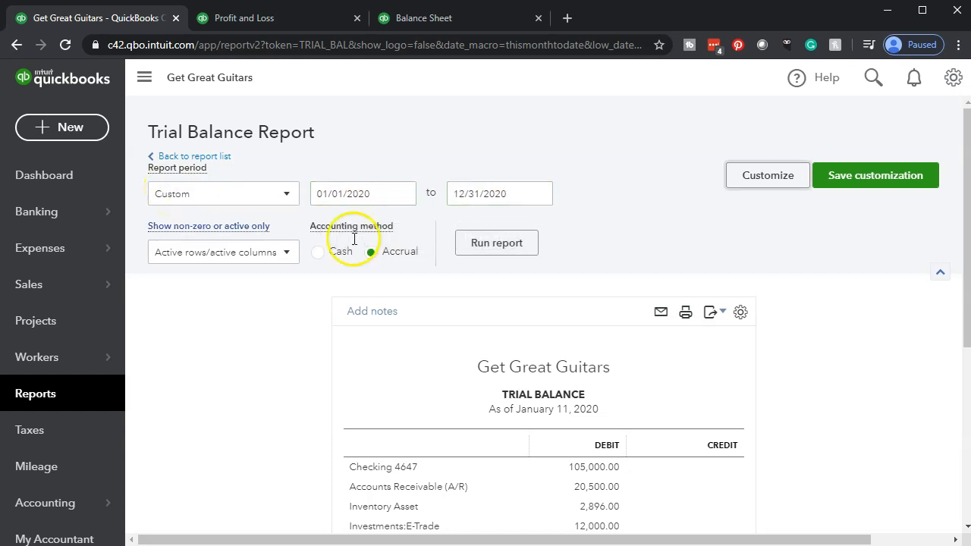
{"action": "left_click", "coordinate": [496, 243]}
{"action": "scroll", "coordinate": [531, 250], "scroll_direction": "down", "scroll_amount": 3}
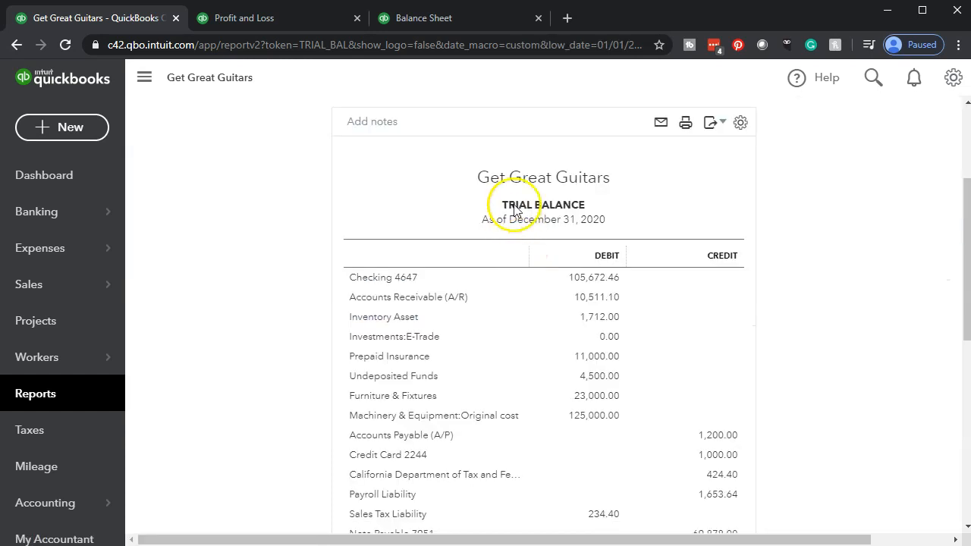
- Switch to the Balance Sheet browser tab, collapse the side navigation and enlarge the page to 125%
{"action": "left_click", "coordinate": [459, 20]}
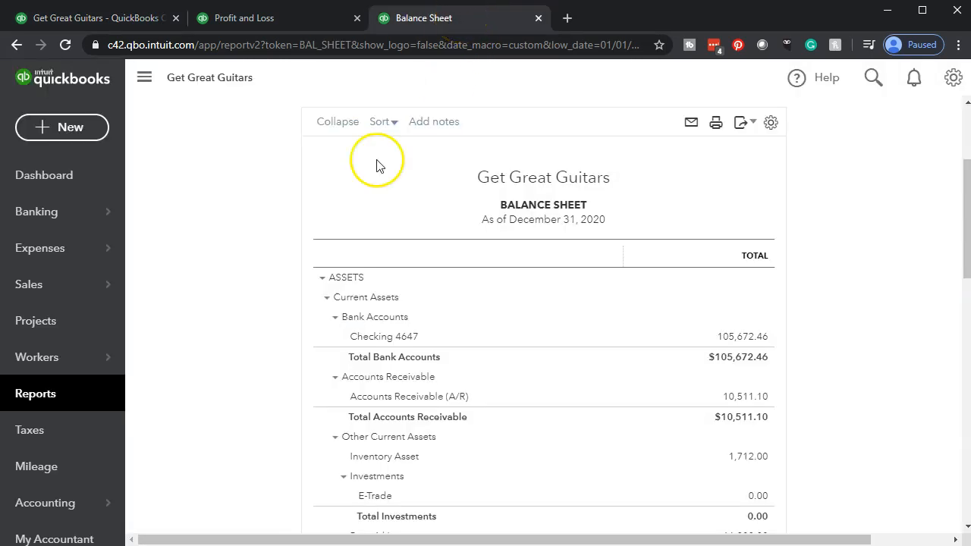
{"action": "left_click", "coordinate": [148, 83]}
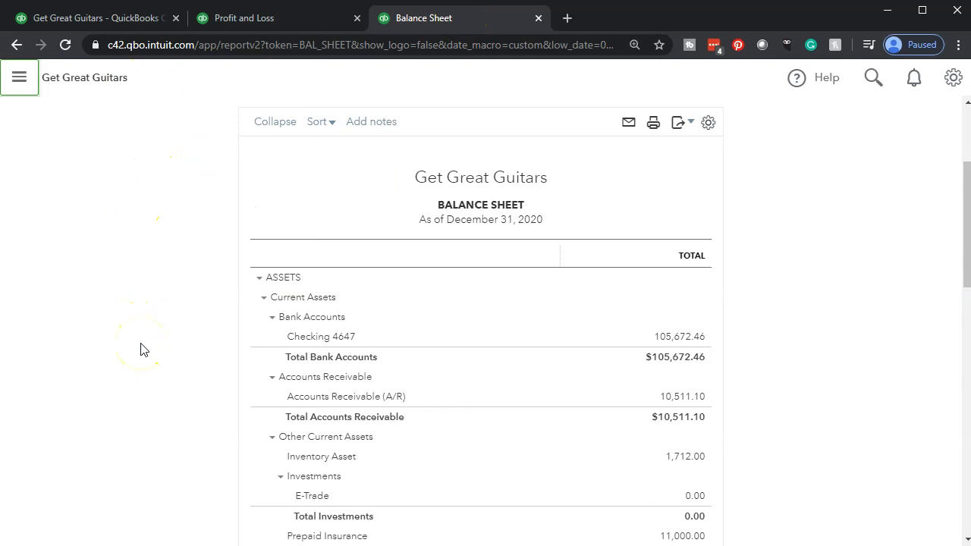
{"action": "key", "text": "ctrl+plus"}
{"action": "key", "text": "ctrl+plus"}
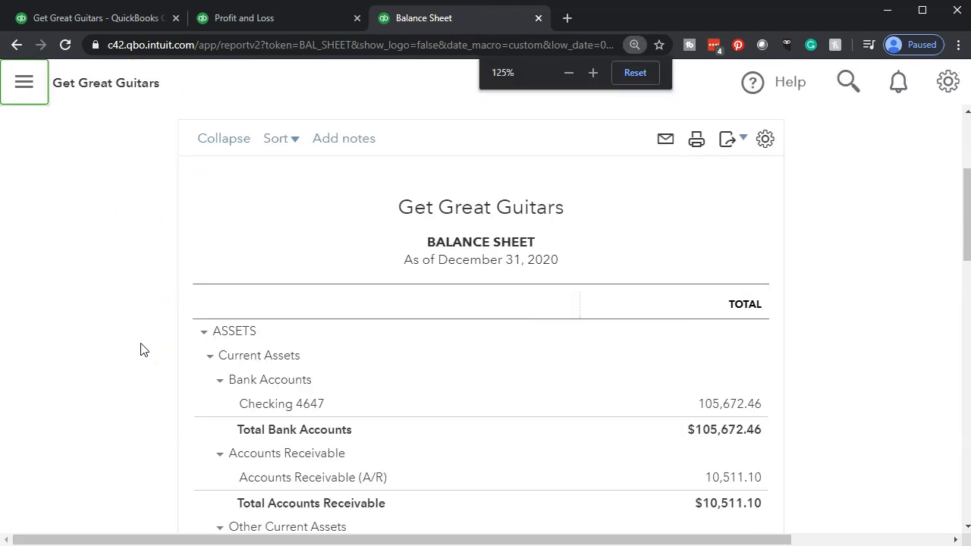
- Open the transaction detail behind the Undeposited Funds balance and look for the Music Stuff Store sales receipt dated 02/29/2020
{"action": "scroll", "coordinate": [140, 350], "scroll_direction": "down", "scroll_amount": 4}
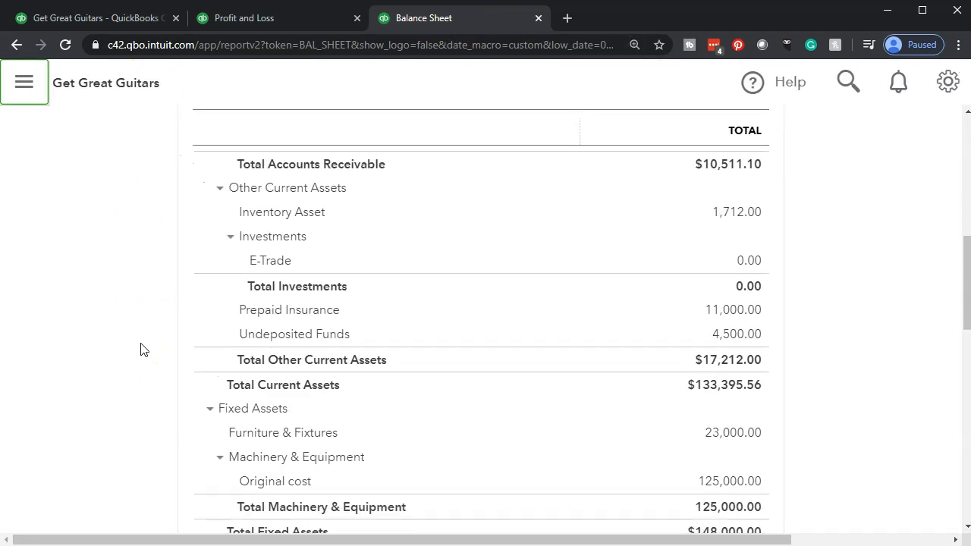
{"action": "left_click", "coordinate": [737, 338]}
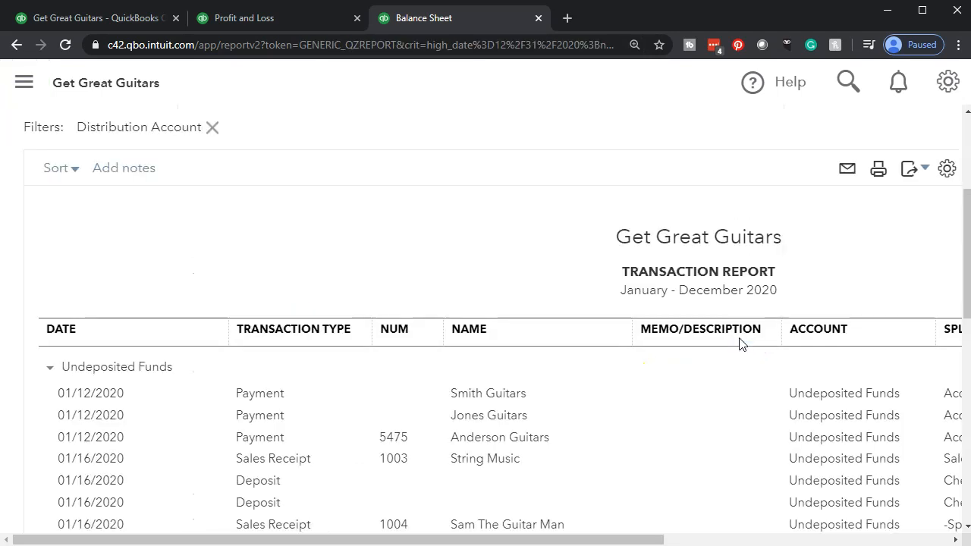
{"action": "scroll", "coordinate": [489, 398], "scroll_direction": "down", "scroll_amount": 5}
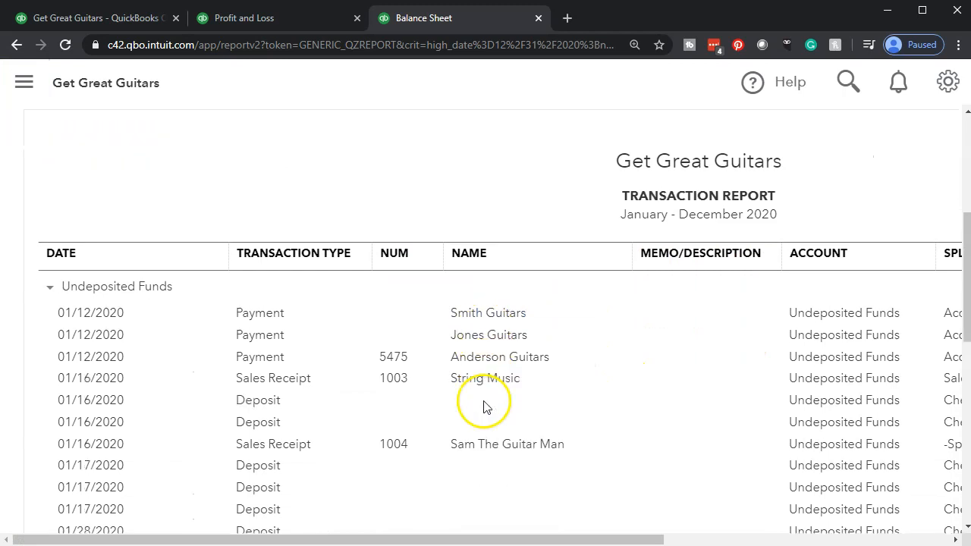
{"action": "scroll", "coordinate": [483, 406], "scroll_direction": "down", "scroll_amount": 3}
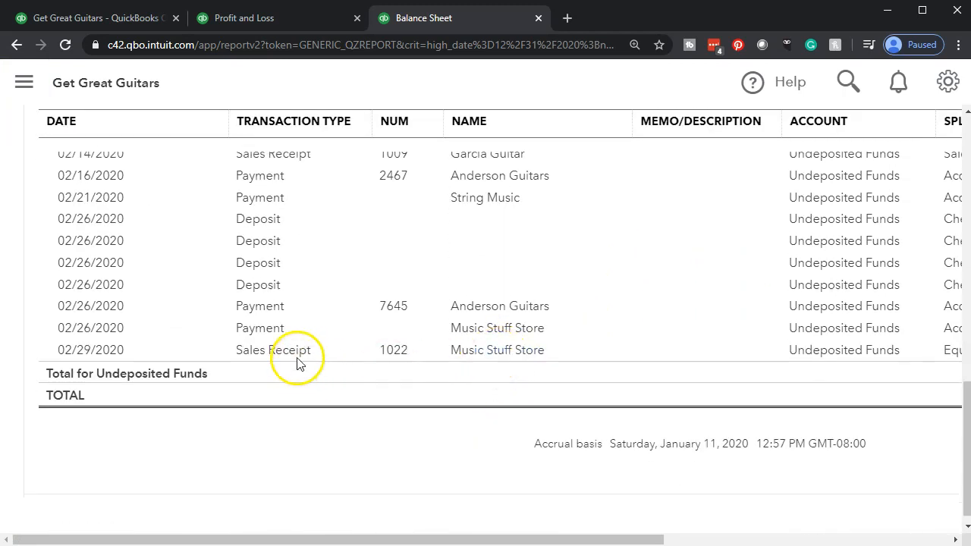
- Return from the Undeposited Funds transaction detail to the Balance Sheet summary and review the current assets section
{"action": "left_click_drag", "start_coordinate": [489, 540], "coordinate": [306, 477]}
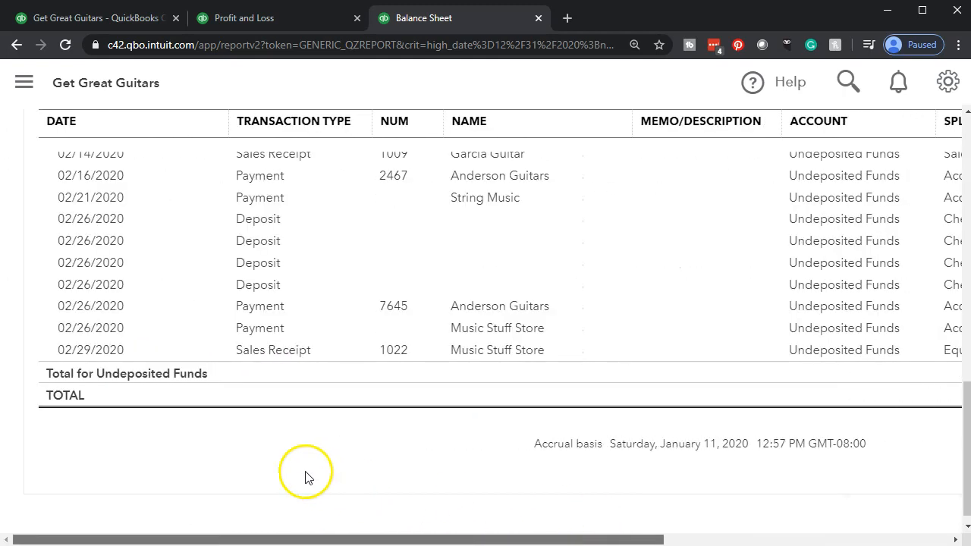
{"action": "scroll", "coordinate": [117, 367], "scroll_direction": "up", "scroll_amount": 4}
{"action": "scroll", "coordinate": [486, 325], "scroll_direction": "up", "scroll_amount": 10}
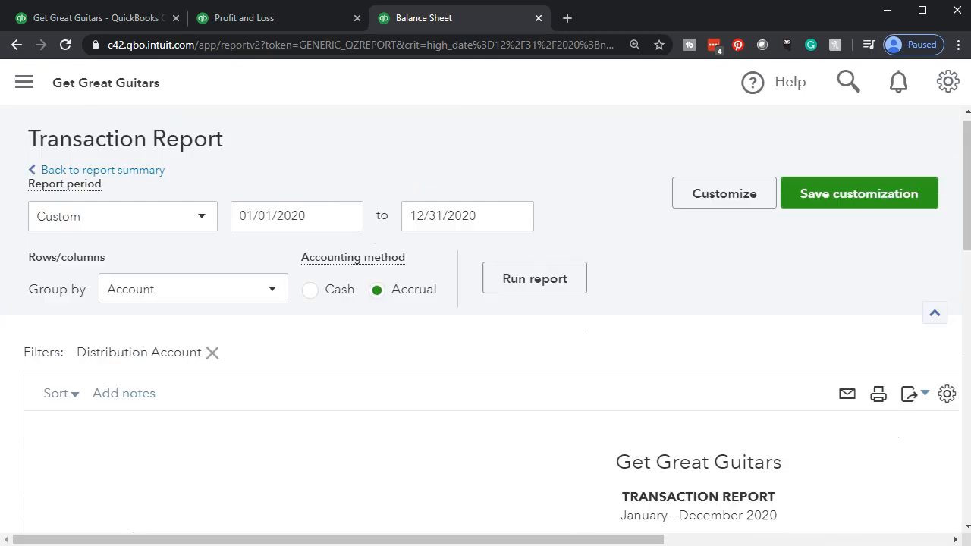
{"action": "left_click", "coordinate": [144, 189]}
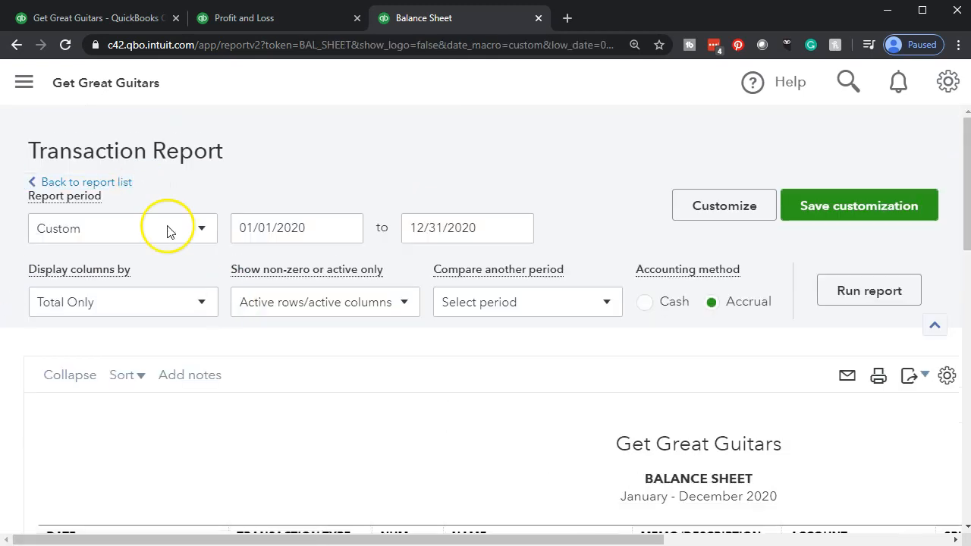
{"action": "scroll", "coordinate": [243, 322], "scroll_direction": "down", "scroll_amount": 8}
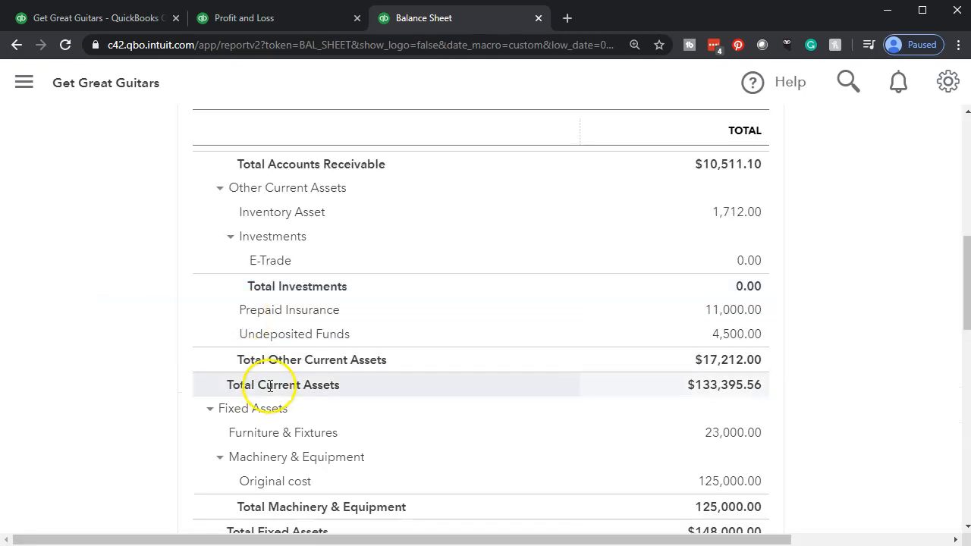
- Switch to the Profit and Loss browser tab, collapse the side navigation and examine the Equipment Rental Income line
{"action": "left_click", "coordinate": [277, 19]}
{"action": "left_click", "coordinate": [179, 81]}
{"action": "scroll", "coordinate": [150, 307], "scroll_direction": "down", "scroll_amount": 1}
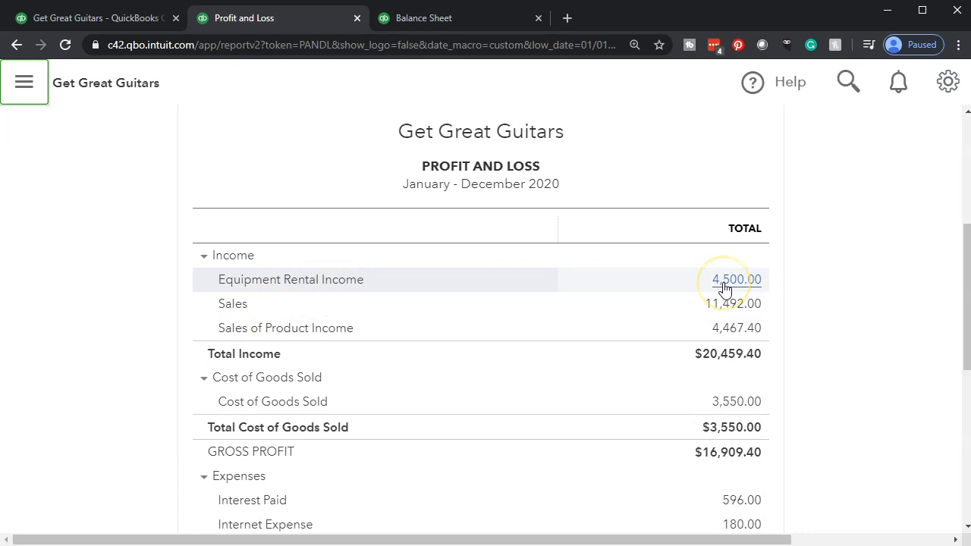
{"action": "left_click", "coordinate": [773, 281]}
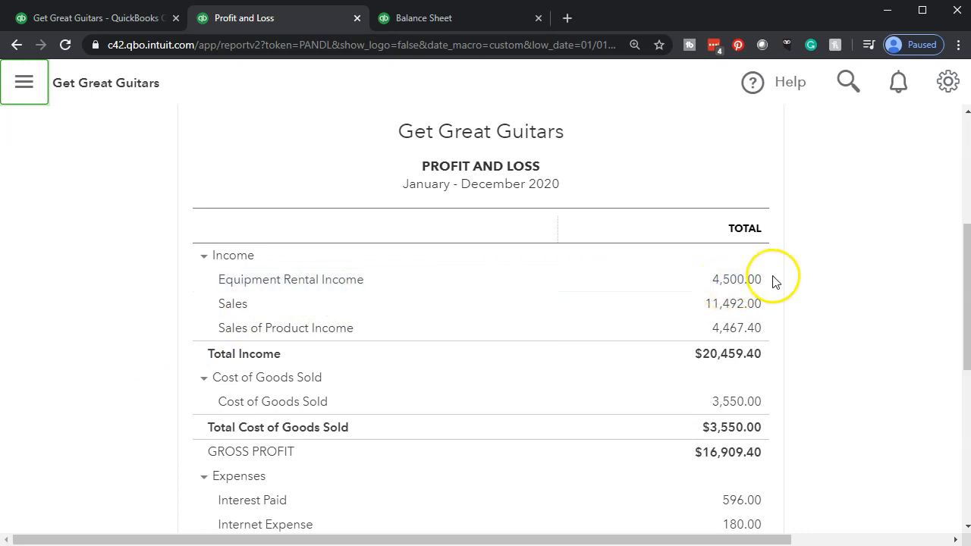
{"action": "left_click", "coordinate": [770, 285]}
{"action": "left_click", "coordinate": [764, 303]}
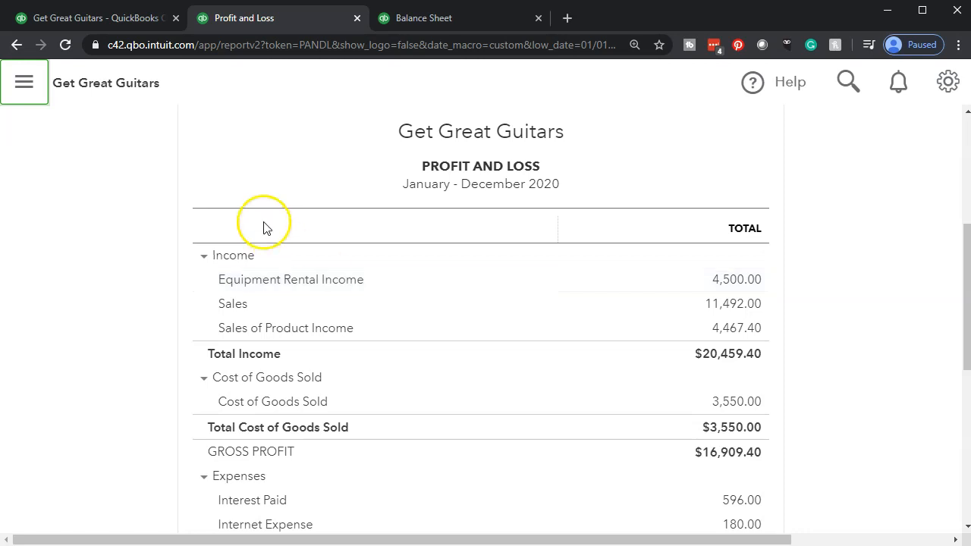
- Switch to the Trial Balance browser tab, collapse the side navigation and check the Undeposited Funds and Equipment Rental Income balances
{"action": "left_click", "coordinate": [109, 23]}
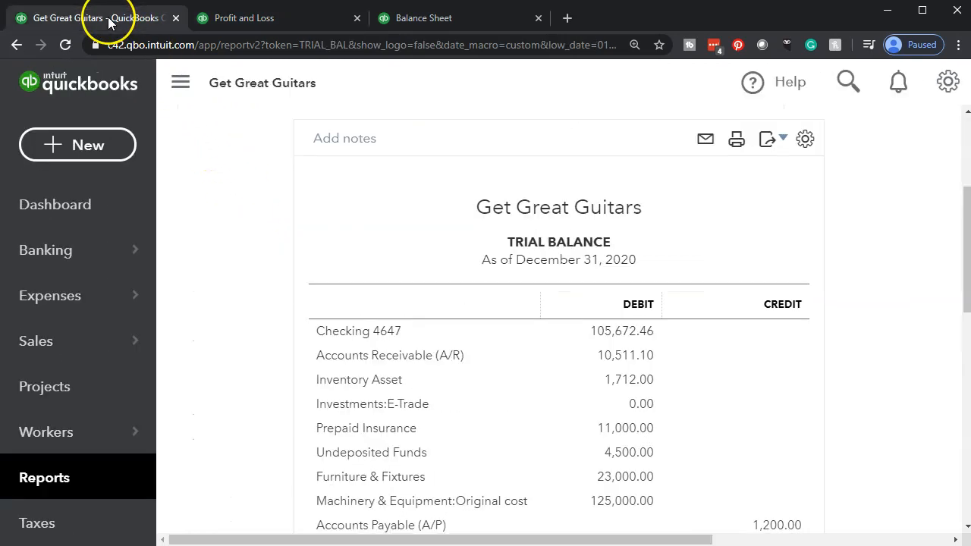
{"action": "left_click", "coordinate": [181, 81]}
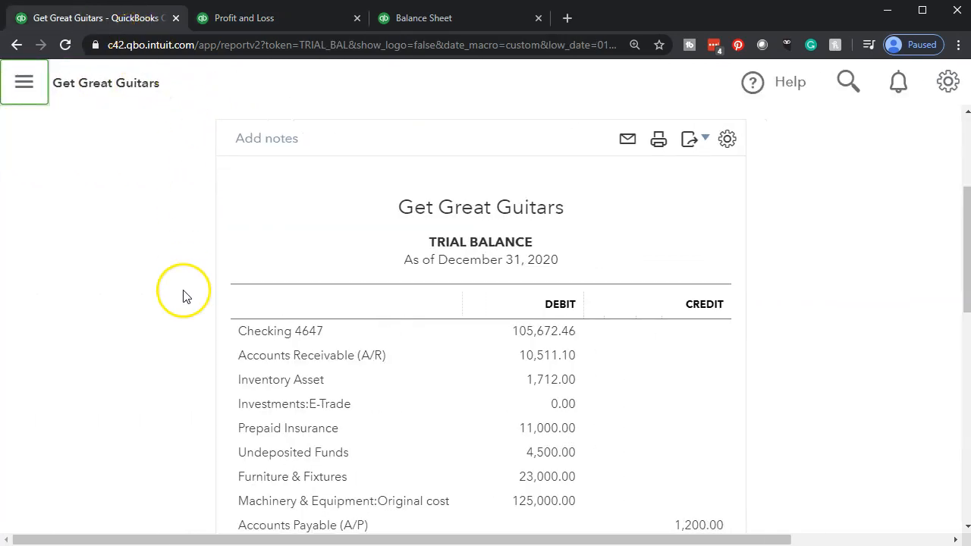
{"action": "scroll", "coordinate": [167, 336], "scroll_direction": "down", "scroll_amount": 2}
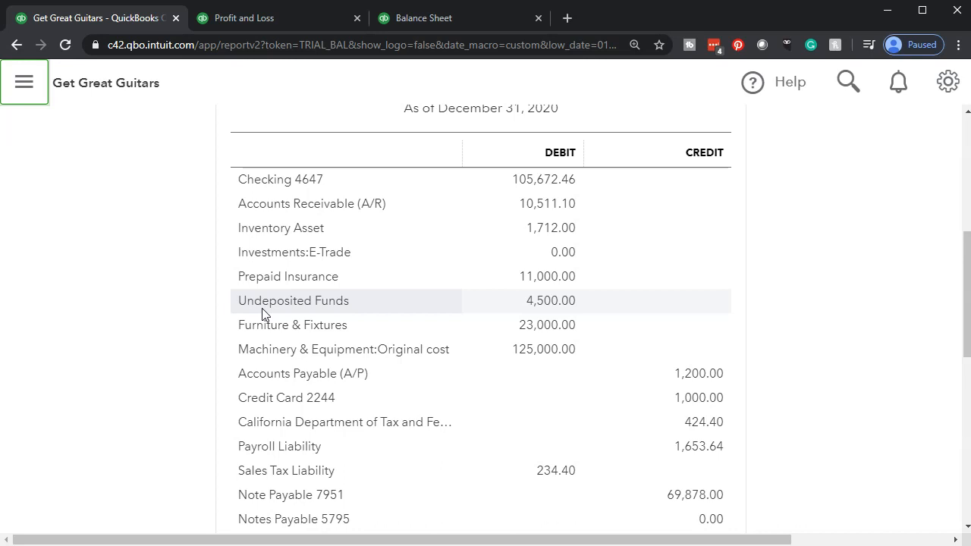
{"action": "scroll", "coordinate": [263, 311], "scroll_direction": "down", "scroll_amount": 3}
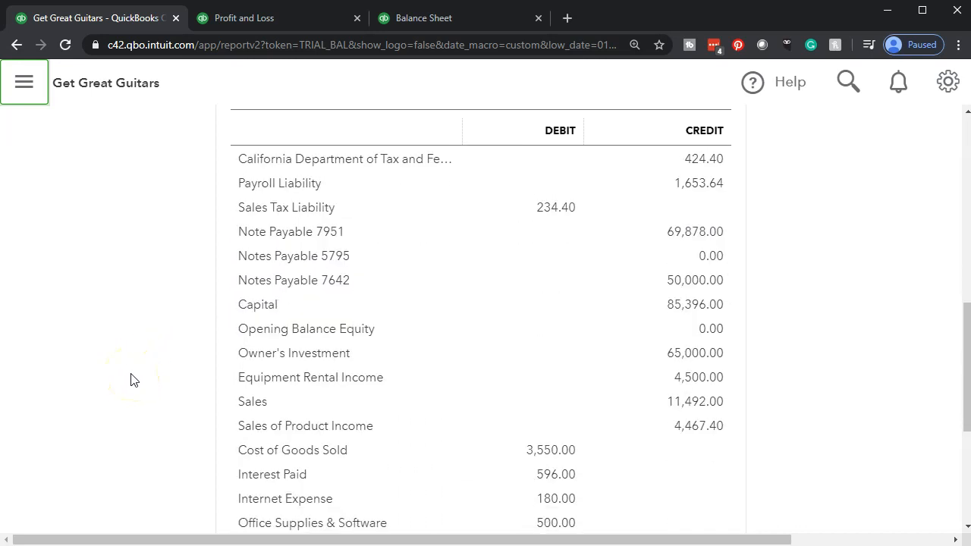
{"action": "scroll", "coordinate": [131, 379], "scroll_direction": "down", "scroll_amount": 1}
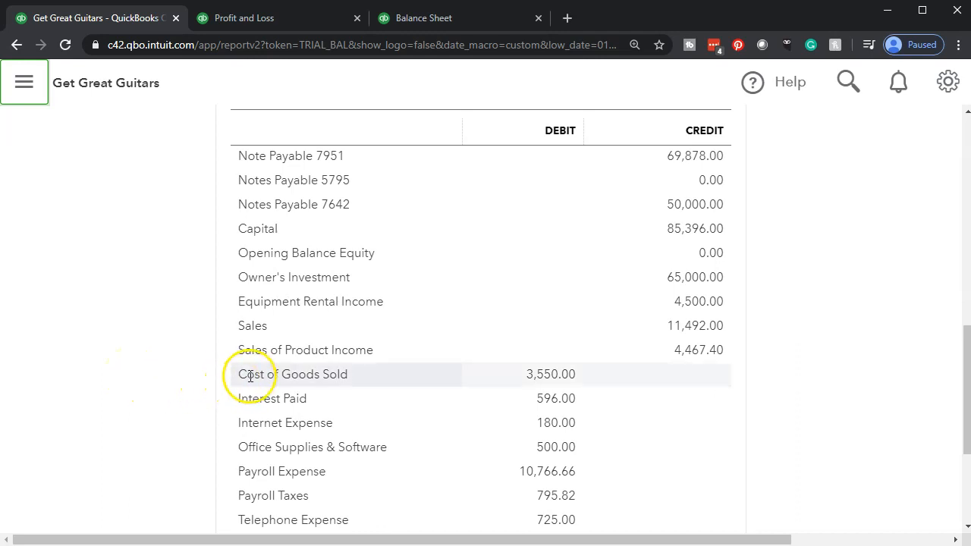